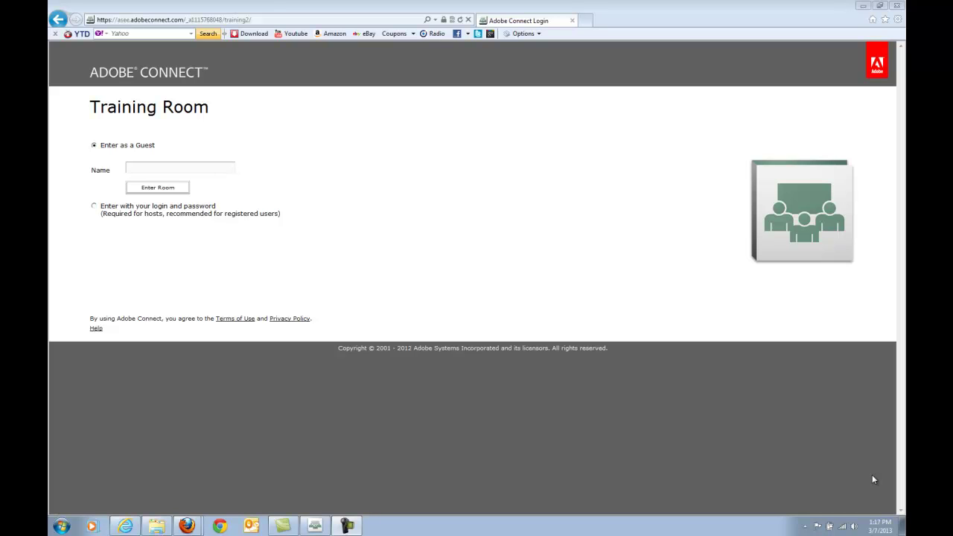
- Enter the training room as a guest, filling in the attendee's full name
click(150, 167)
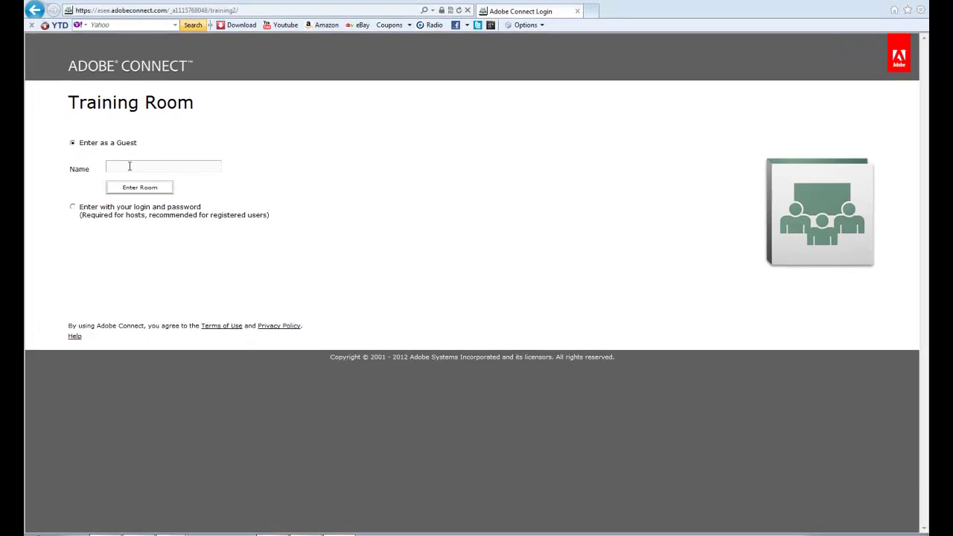
text(M)
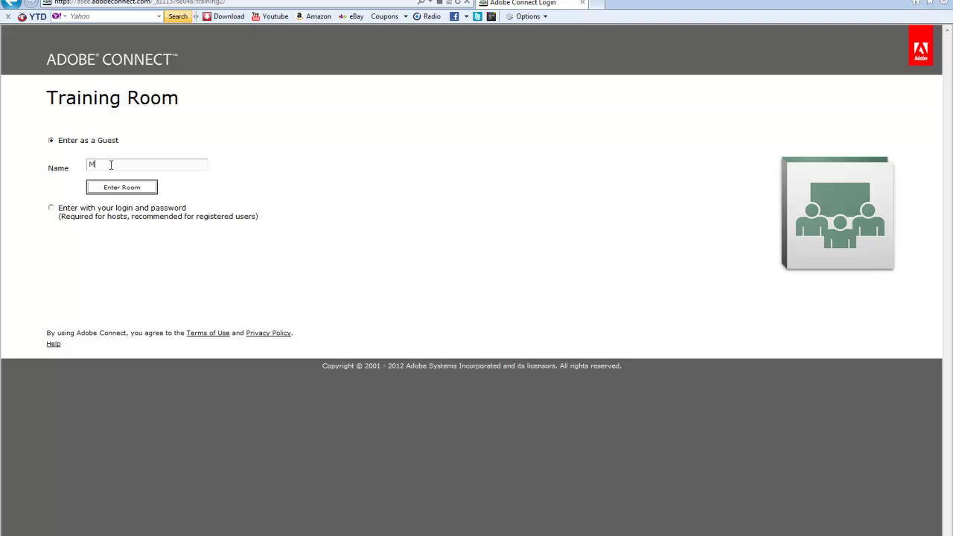
text(ichael Uenking)
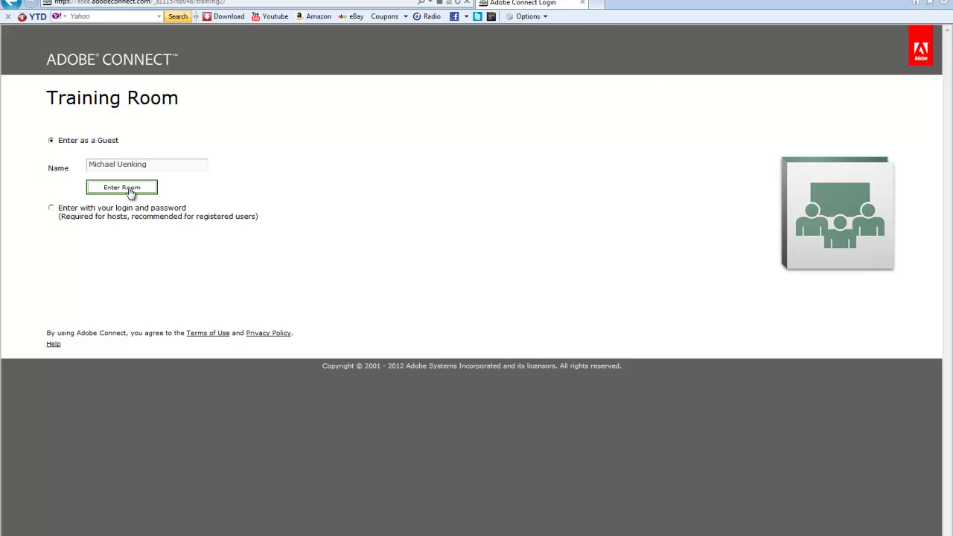
click(131, 193)
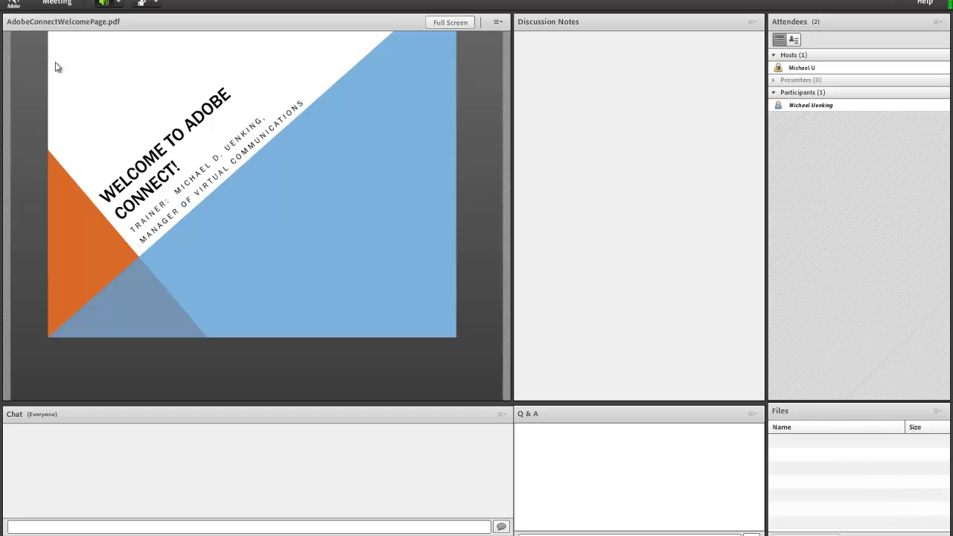
- Start the Audio Setup Wizard and play the test sound to check the speakers
click(50, 3)
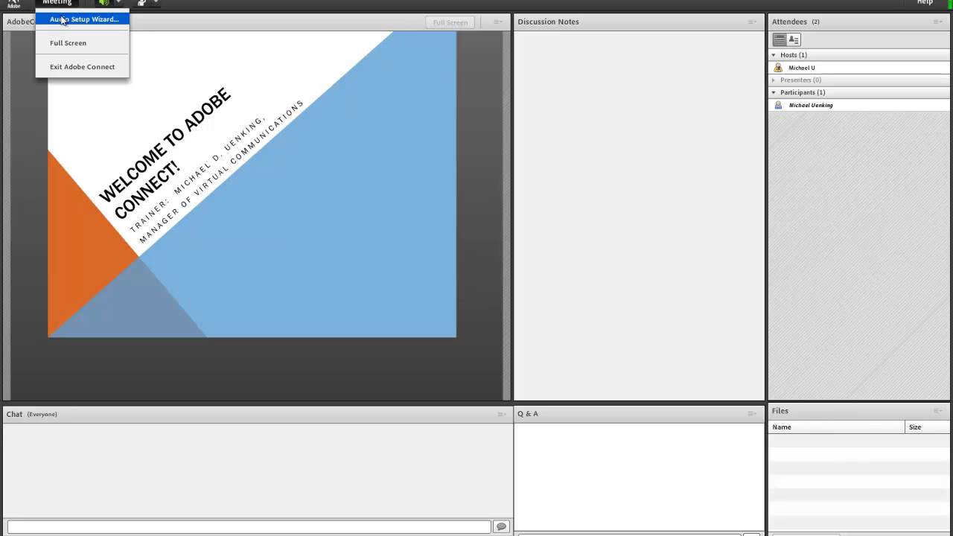
click(63, 21)
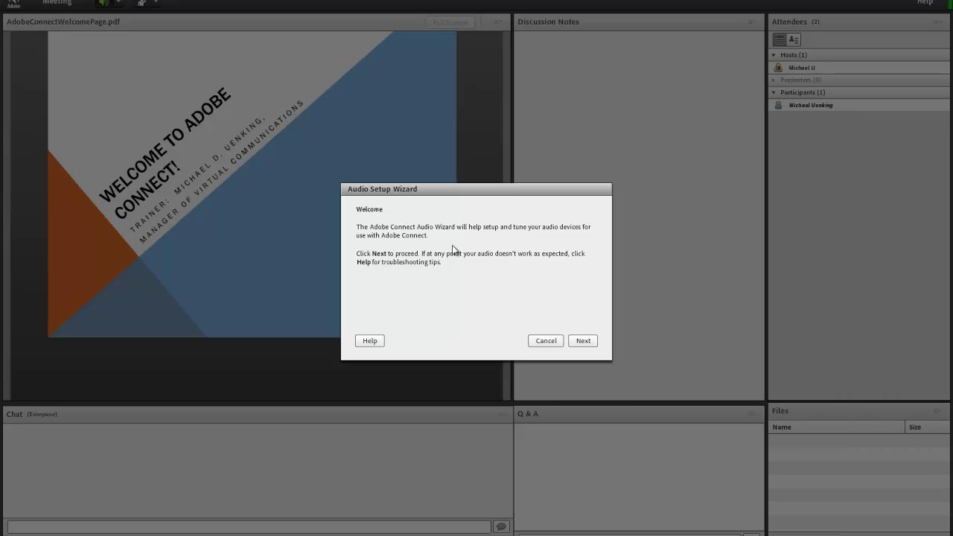
click(587, 342)
click(587, 342)
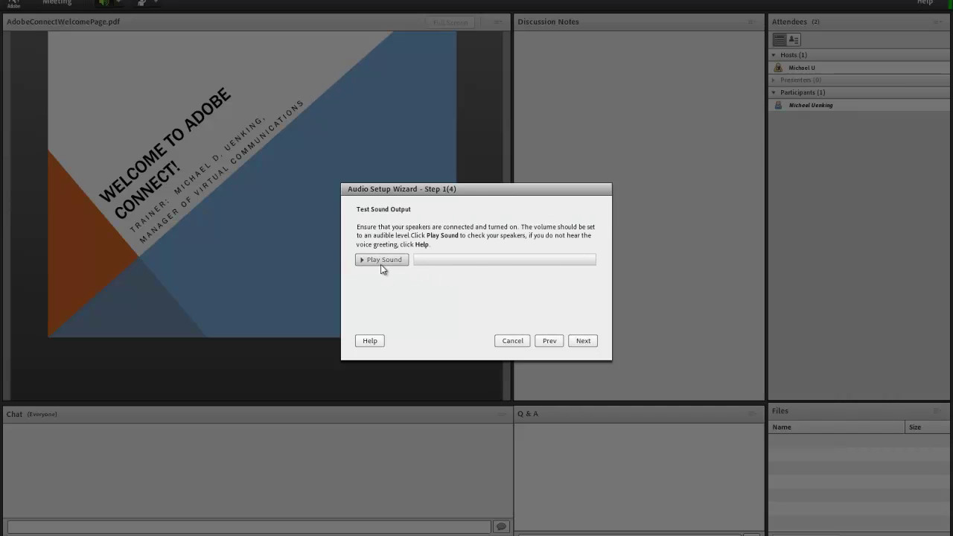
click(380, 265)
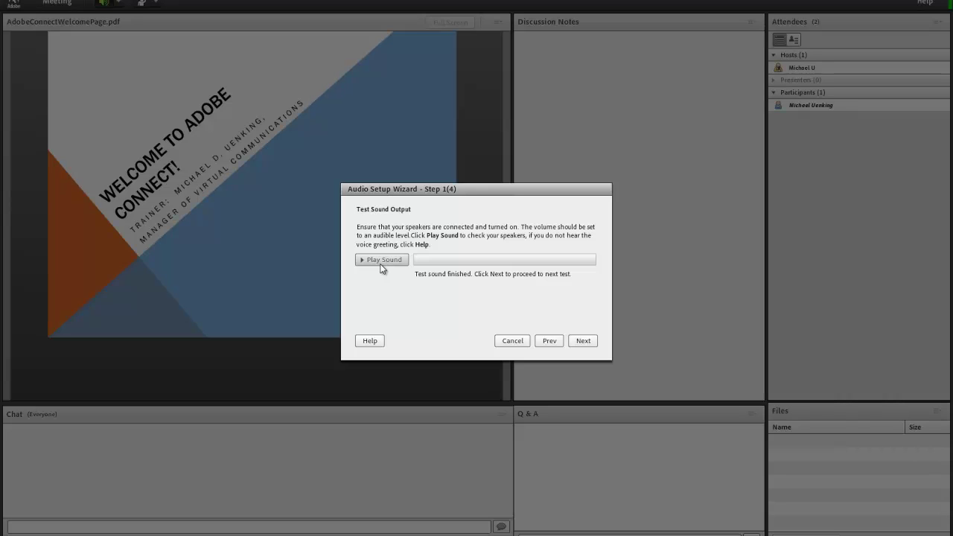
- Choose Microphone (Logitech USB Headset) as the recording device in the Audio Setup Wizard
click(585, 345)
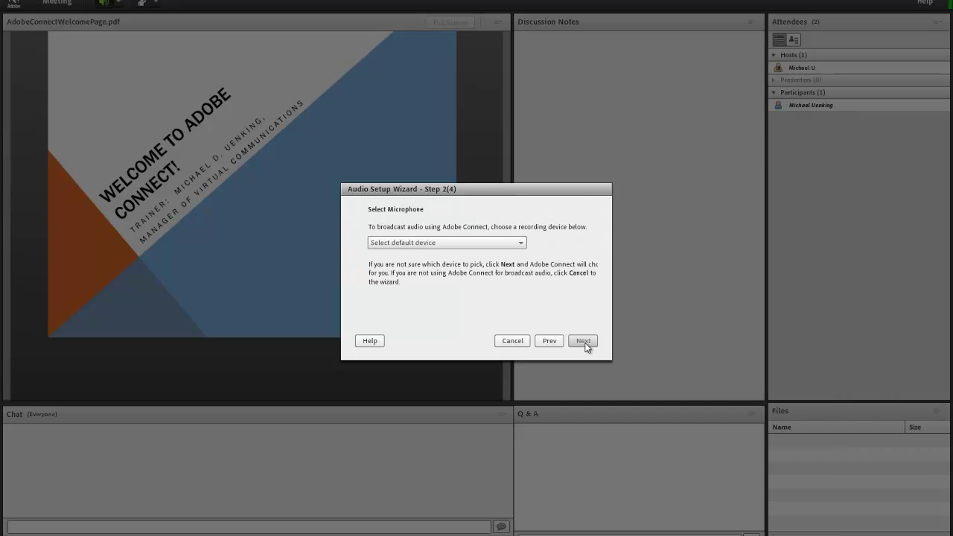
click(495, 243)
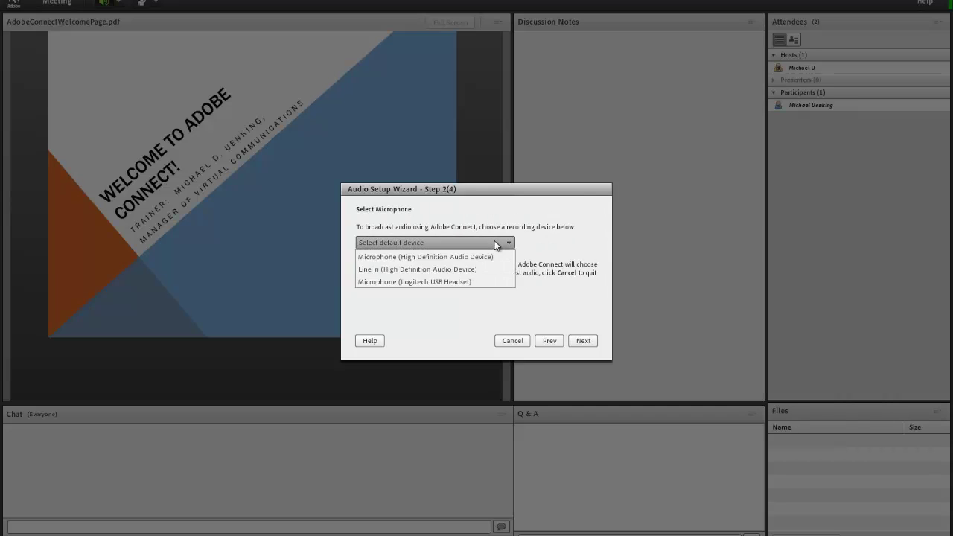
click(458, 284)
click(584, 342)
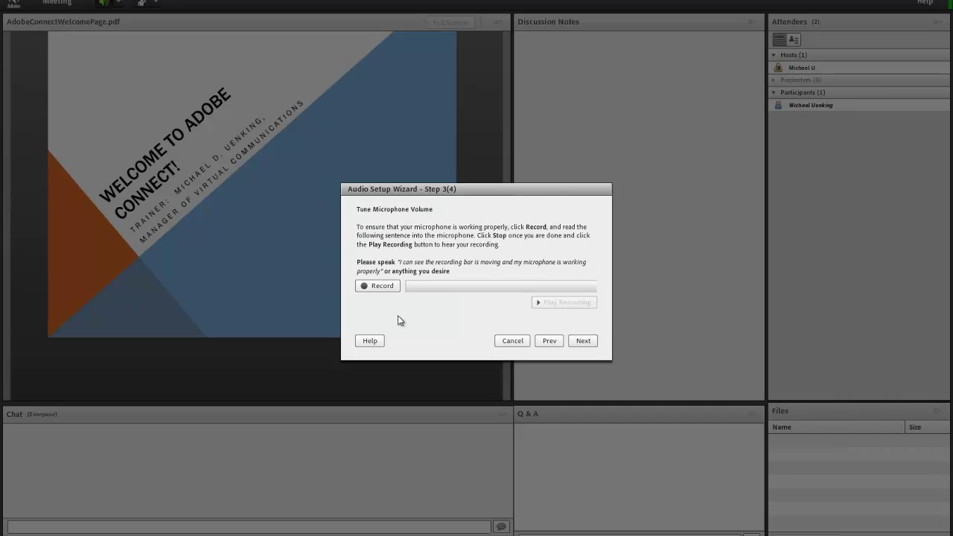
- Make a microphone test recording, allowing camera and microphone access, and play it back
click(385, 288)
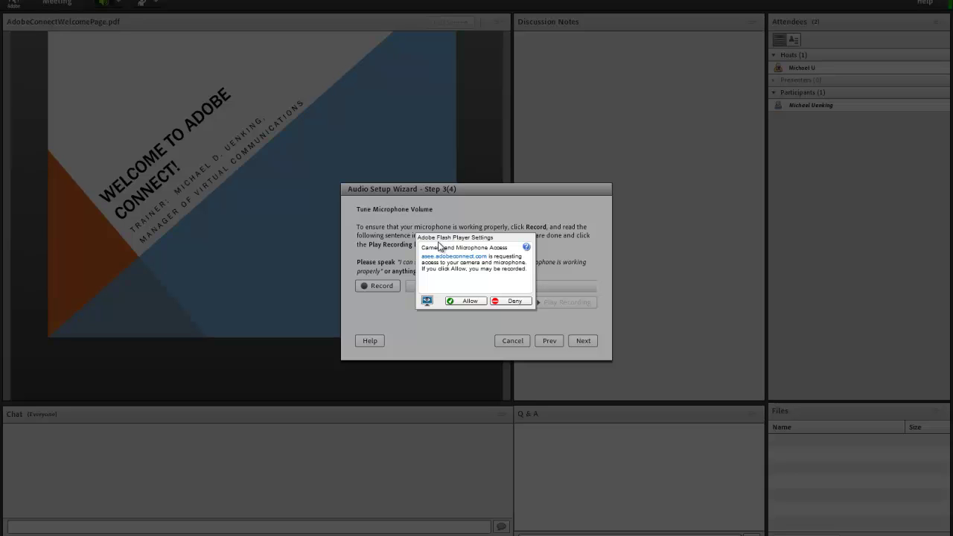
click(468, 303)
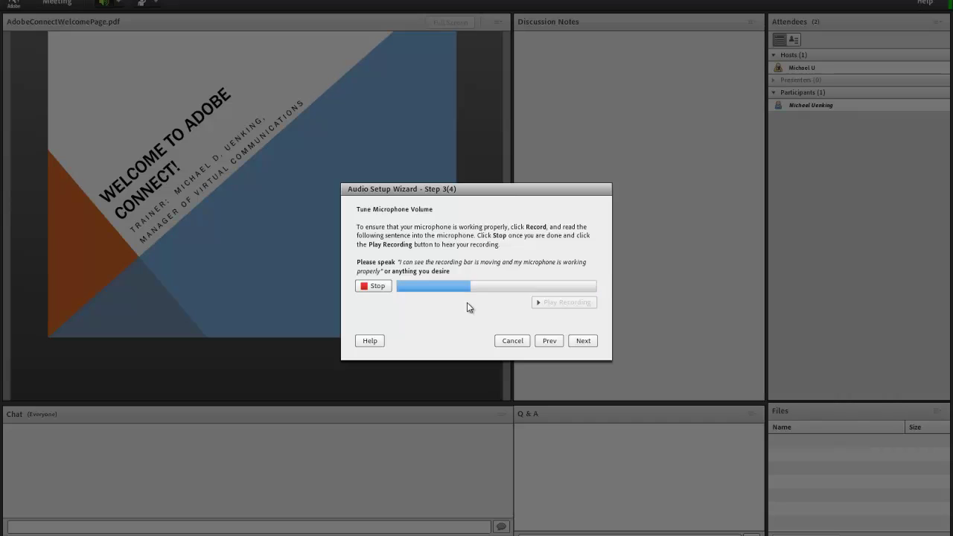
click(373, 287)
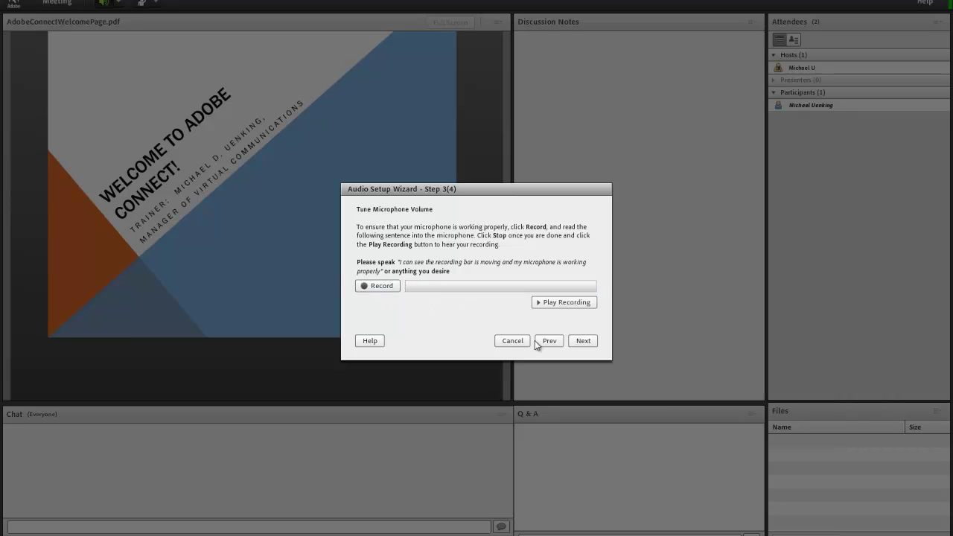
click(570, 303)
click(583, 342)
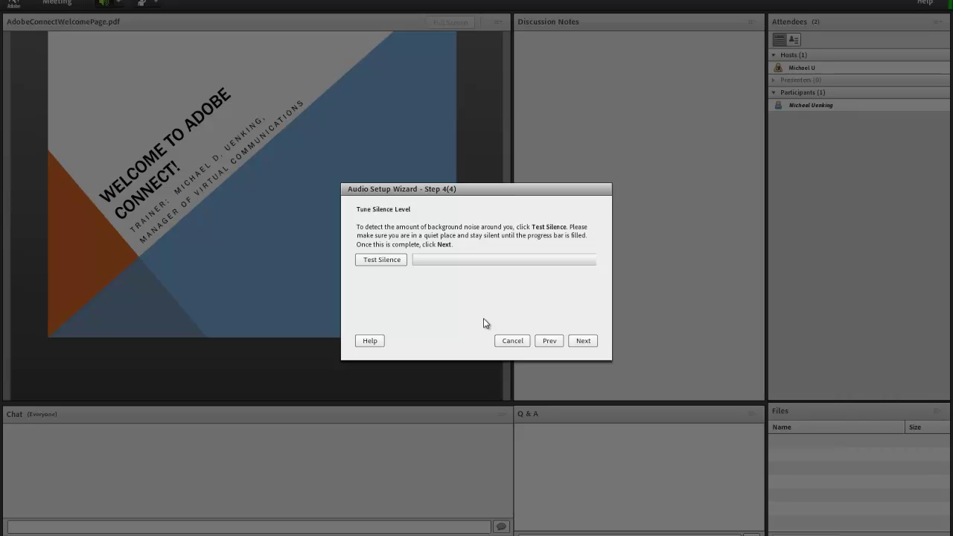
- Run the silence test for background noise and finish the Audio Setup Wizard
click(382, 260)
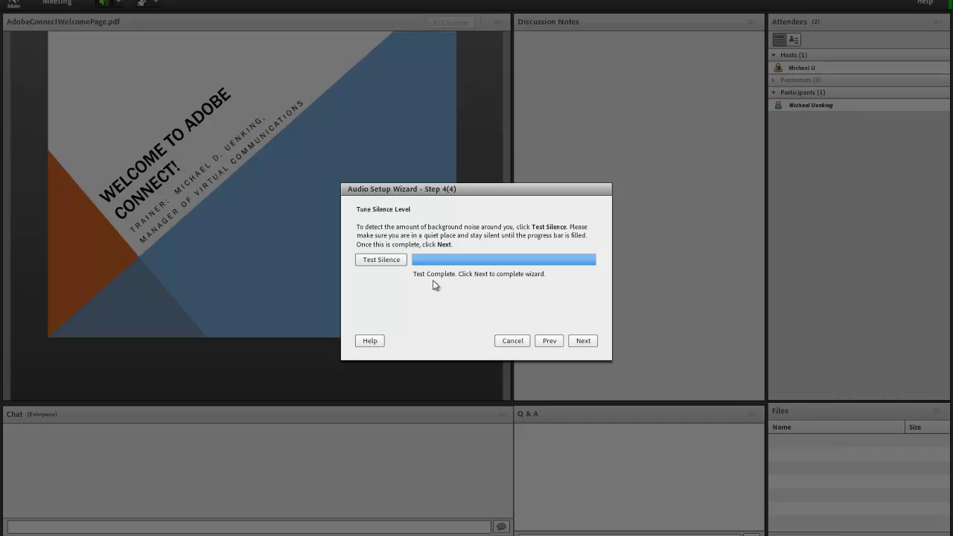
click(585, 344)
click(585, 341)
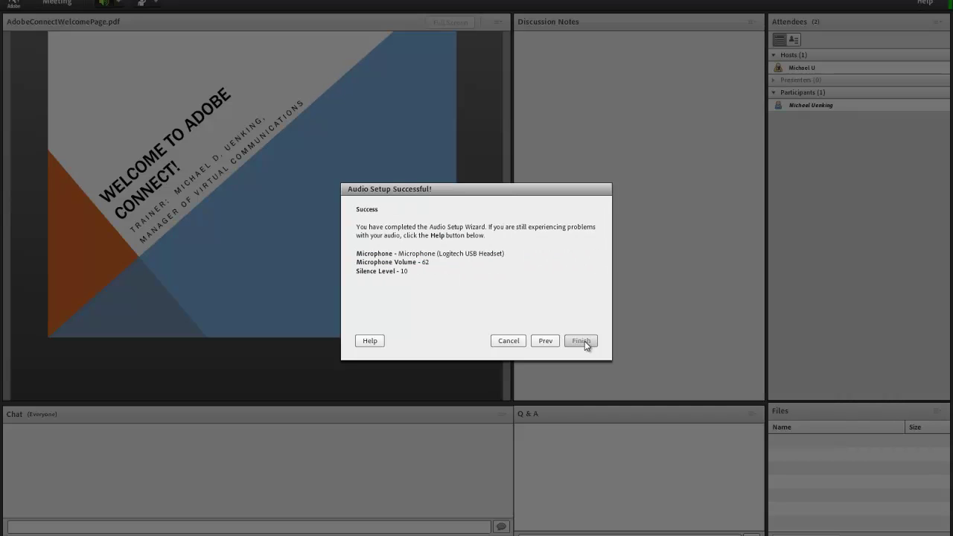
click(584, 342)
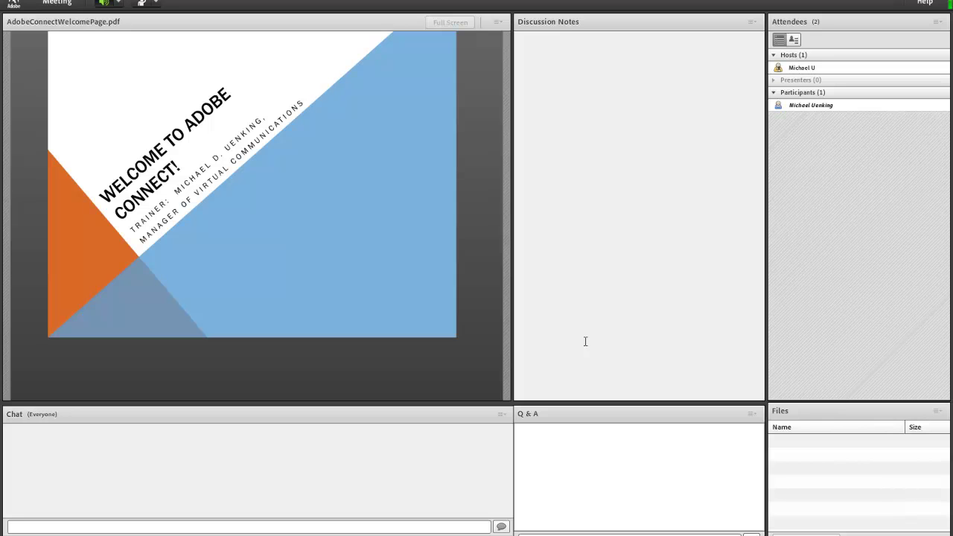
- Examine the speaker audio options and the host and participant entries in the Attendees list
click(118, 4)
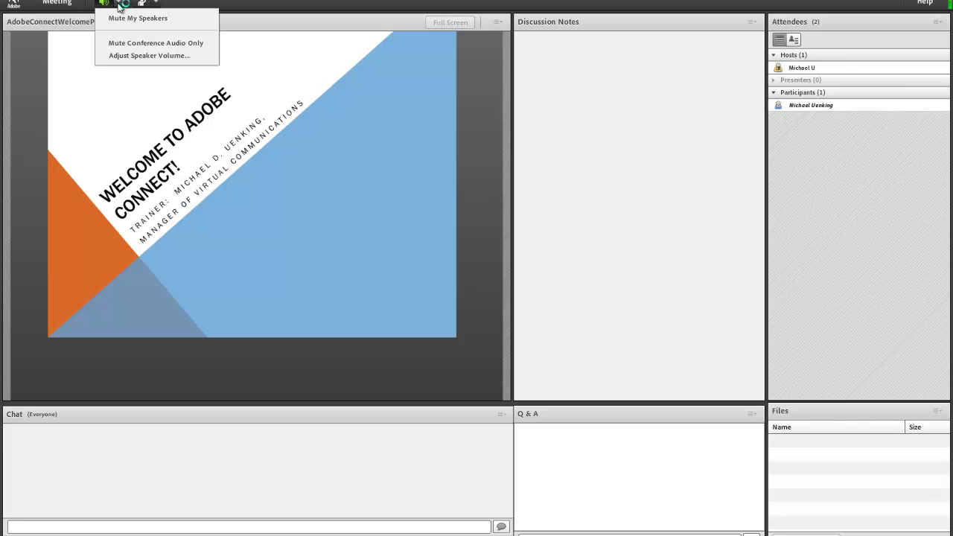
click(229, 3)
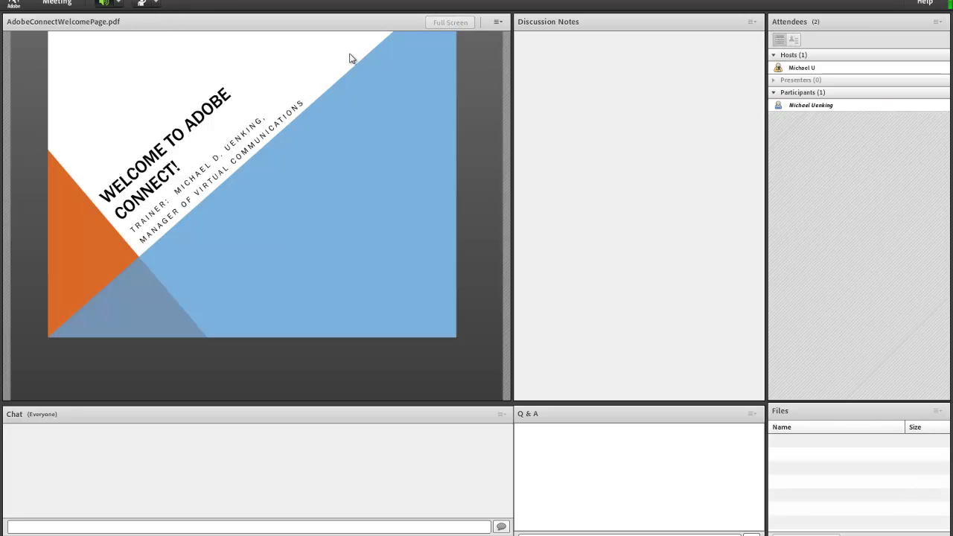
click(879, 107)
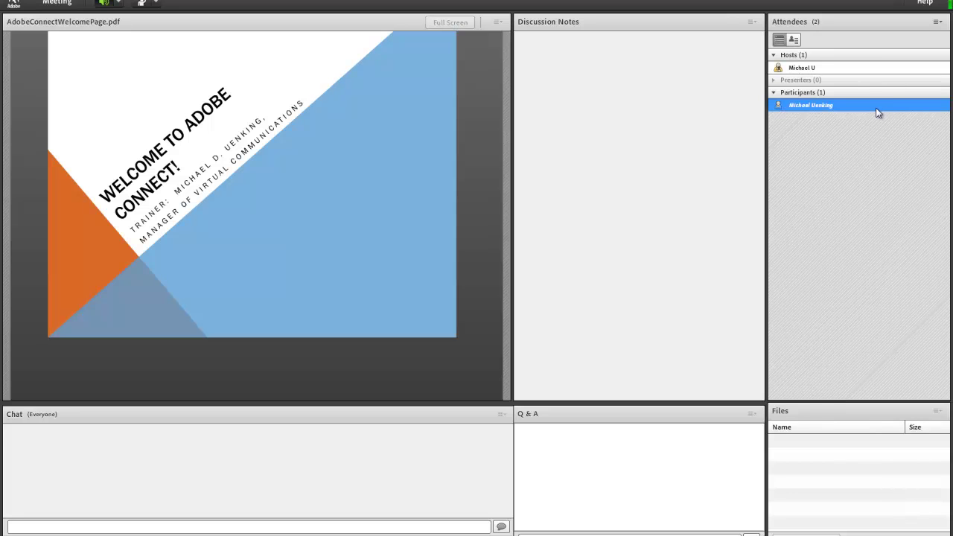
click(809, 69)
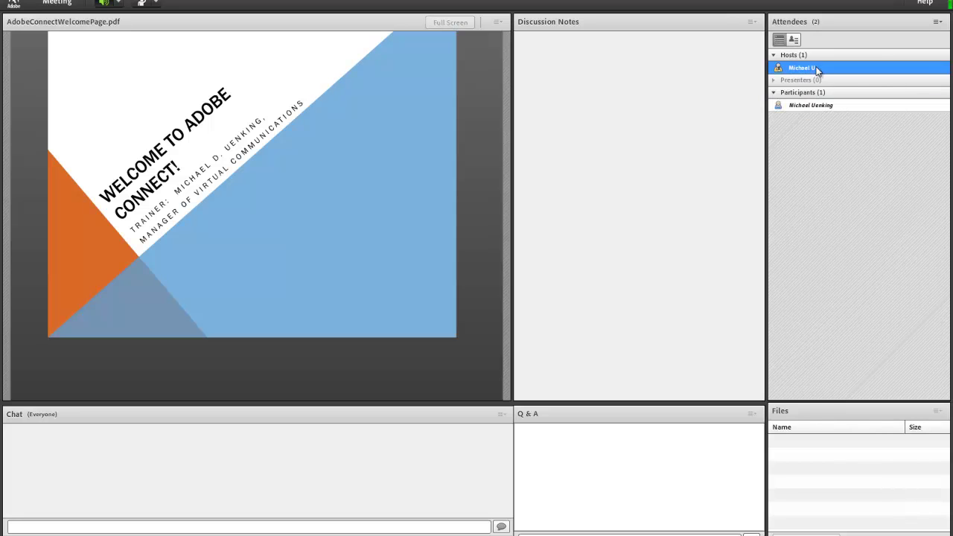
click(835, 108)
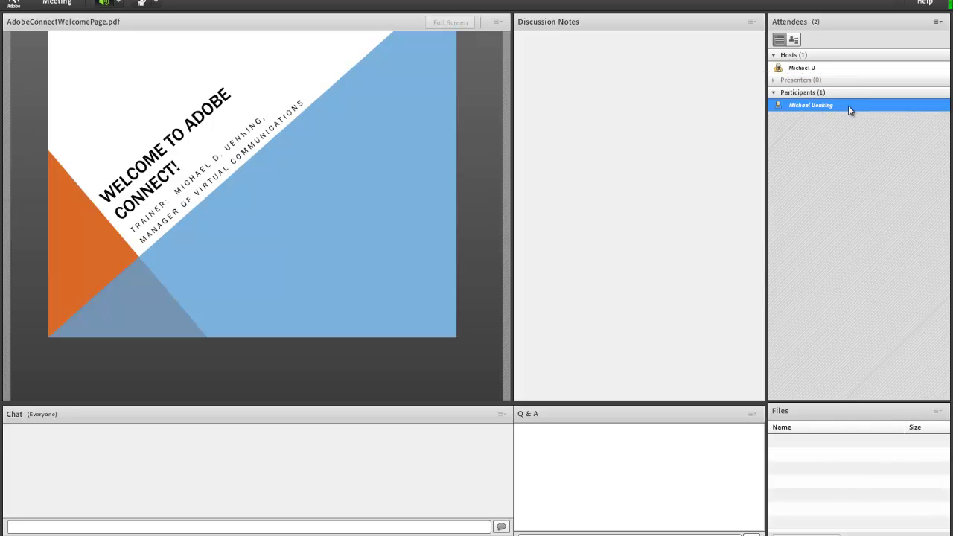
- Raise the participant's hand in the meeting and lower it again
click(157, 6)
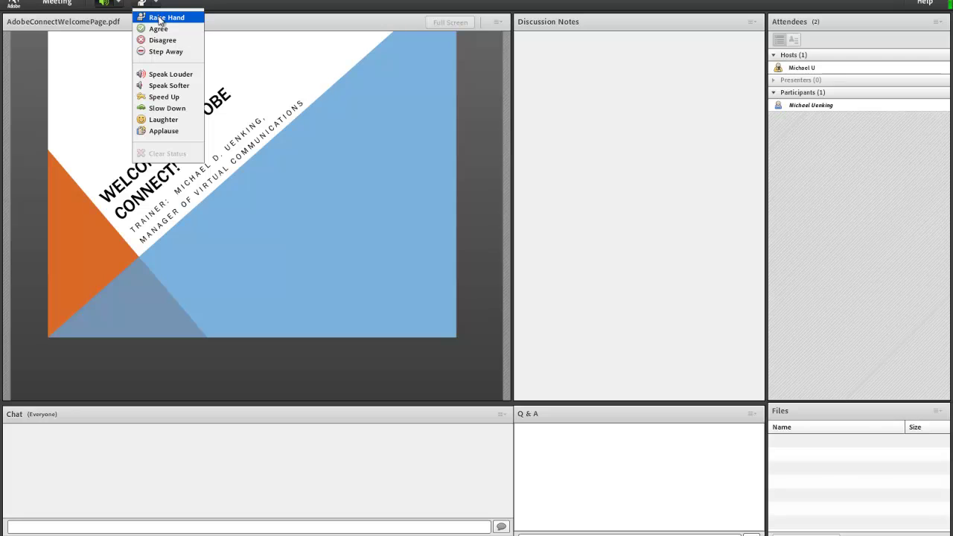
click(160, 19)
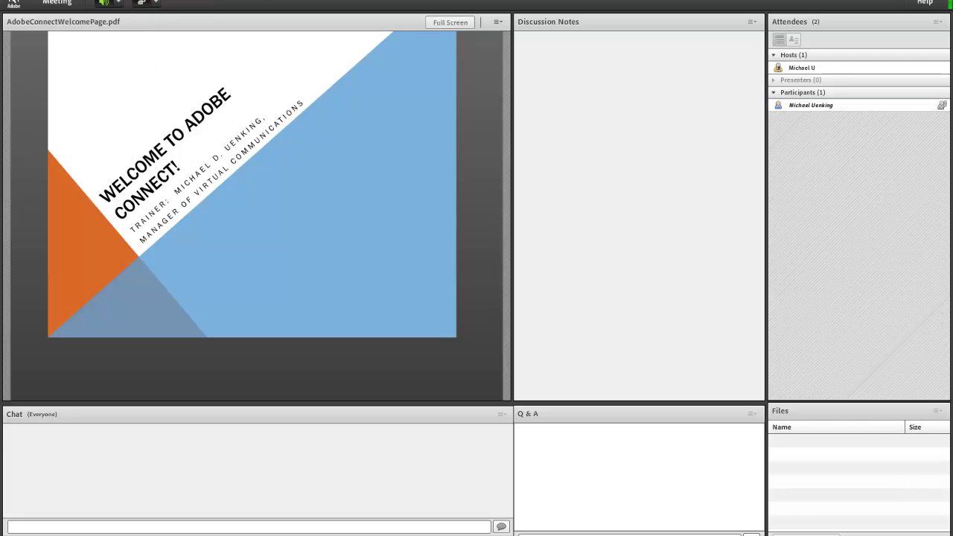
click(157, 3)
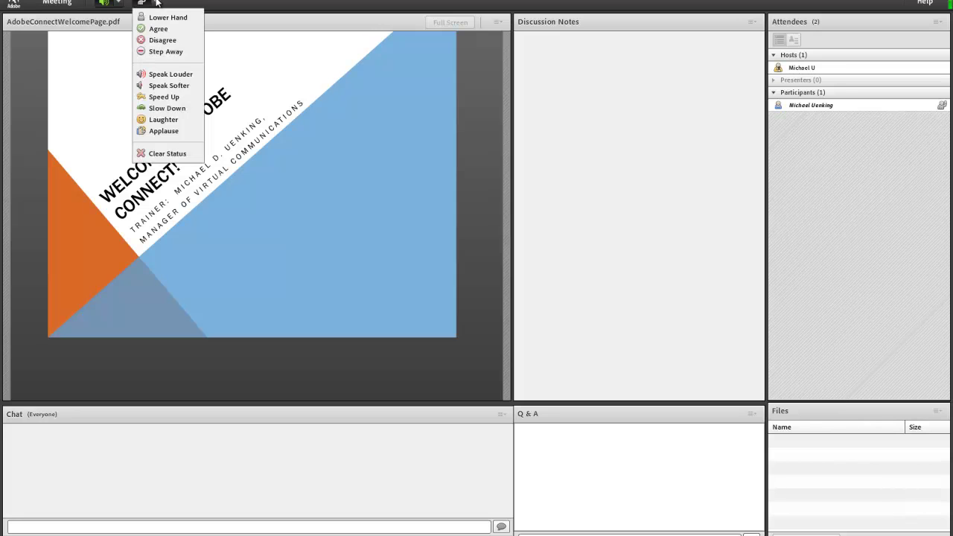
click(159, 18)
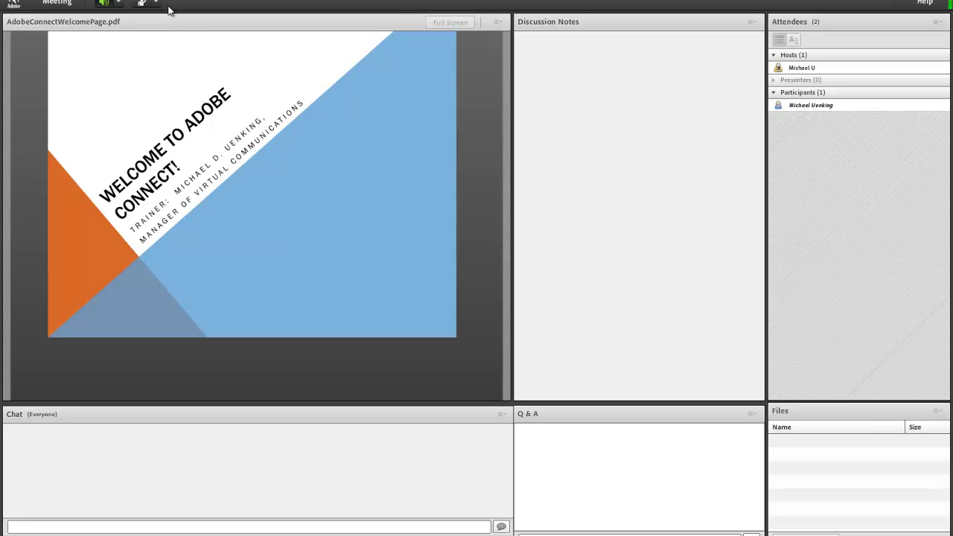
- Set the participant status to Step Away, followed by Laughter
click(157, 5)
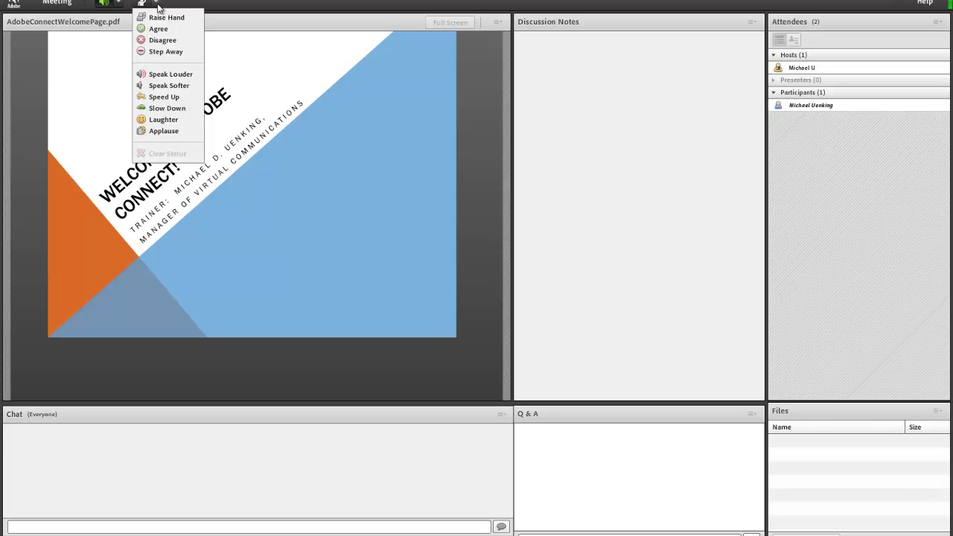
click(166, 53)
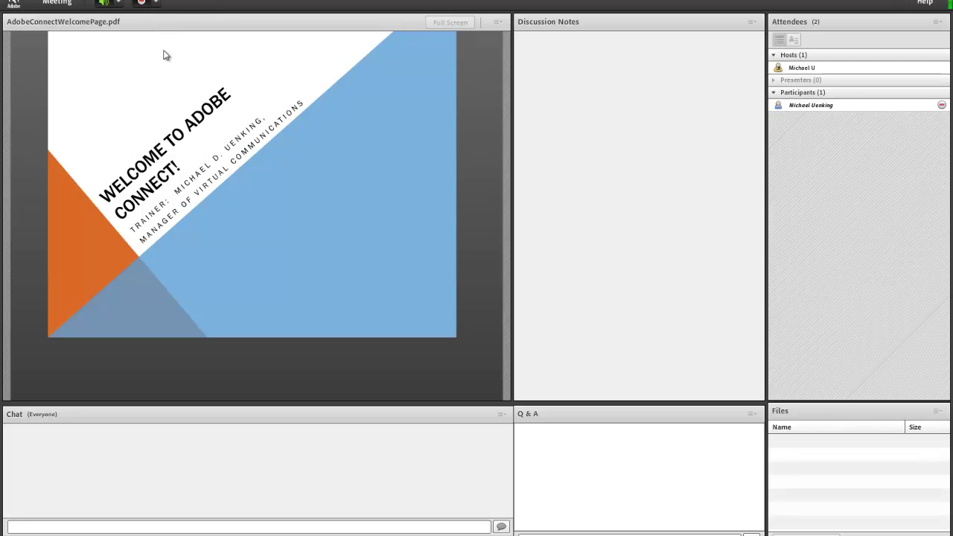
click(156, 4)
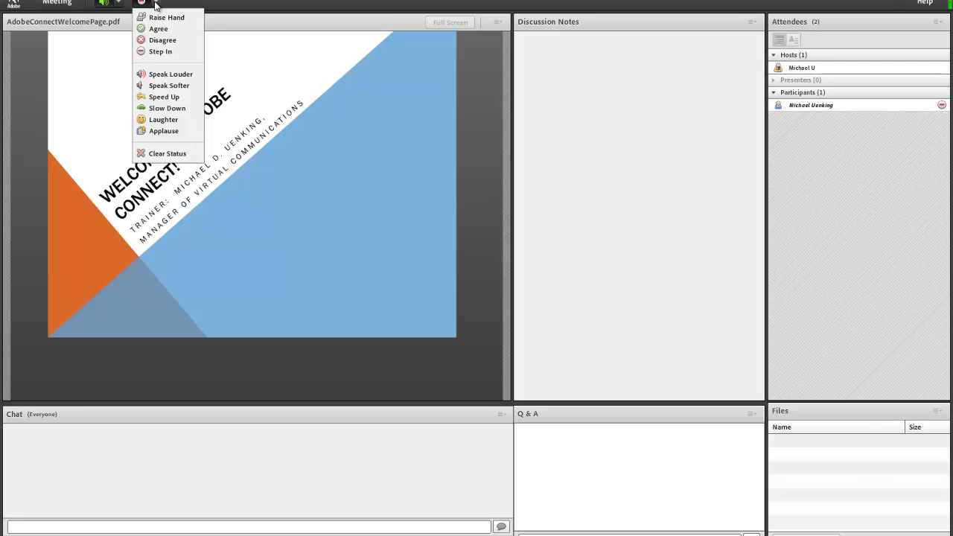
click(164, 120)
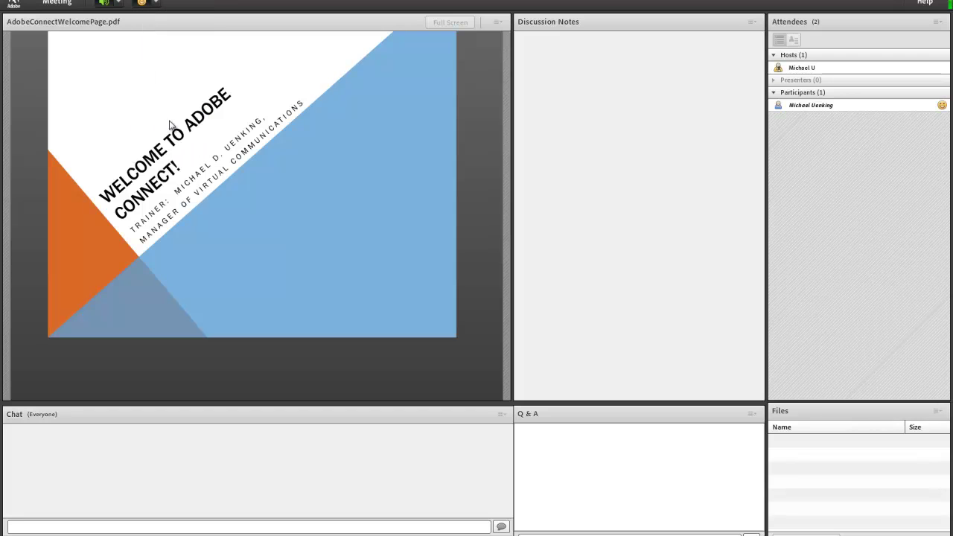
- Set the participant status to Applause and clear the status
click(156, 4)
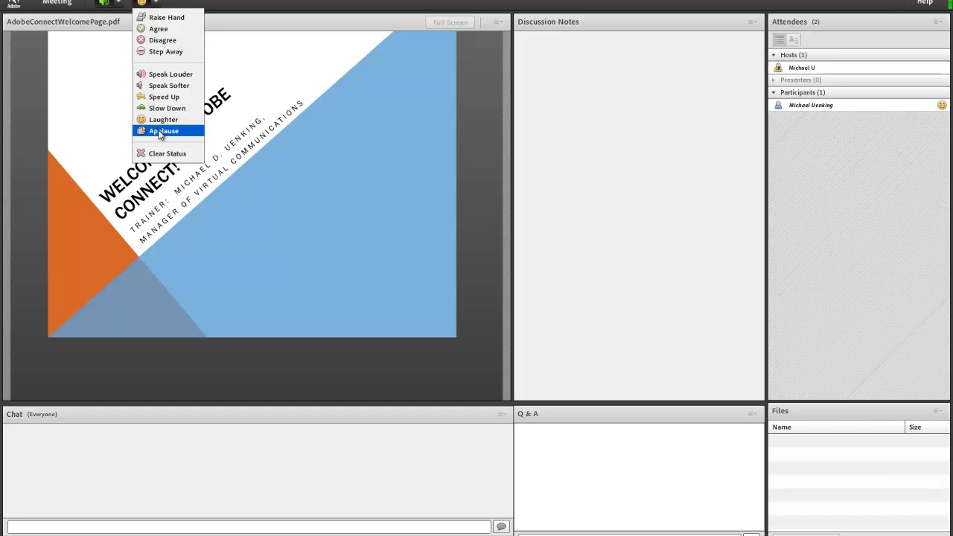
click(160, 133)
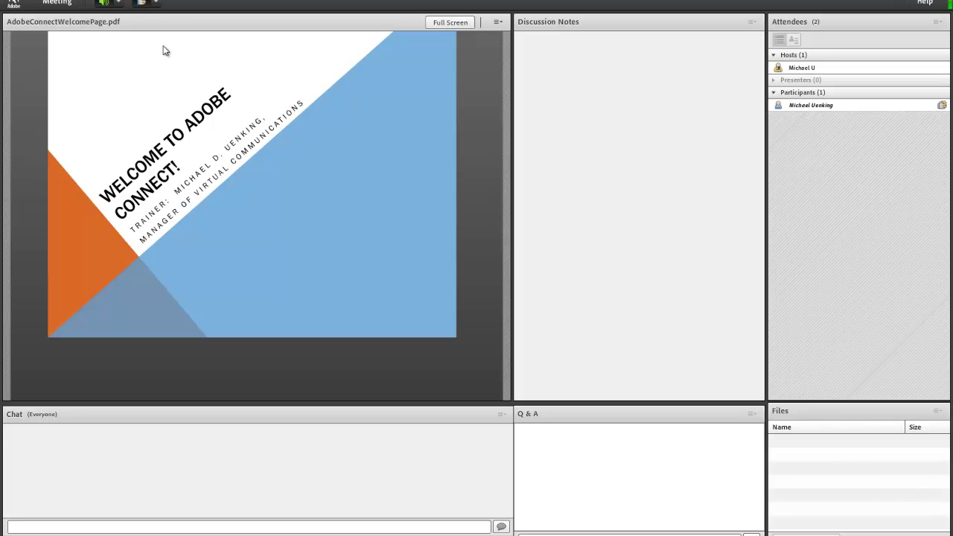
click(156, 4)
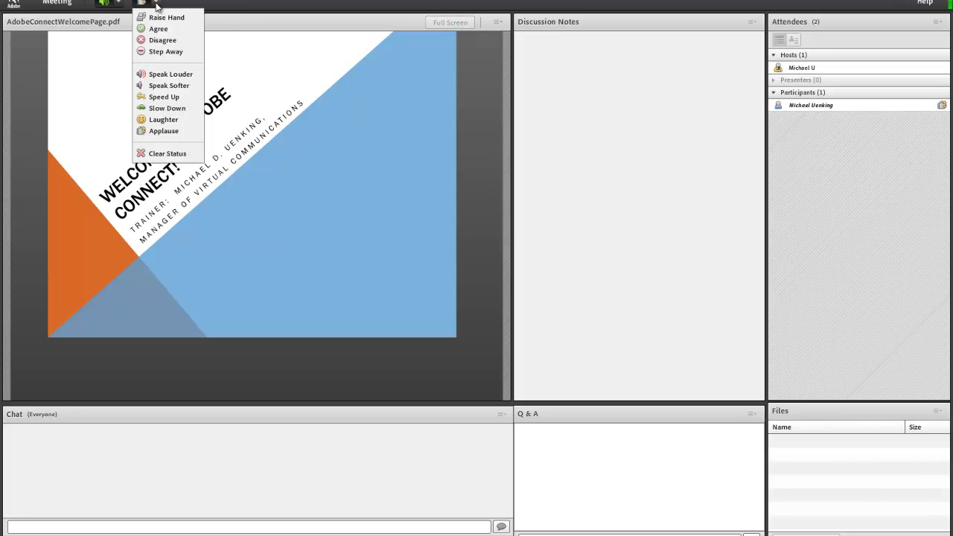
click(158, 154)
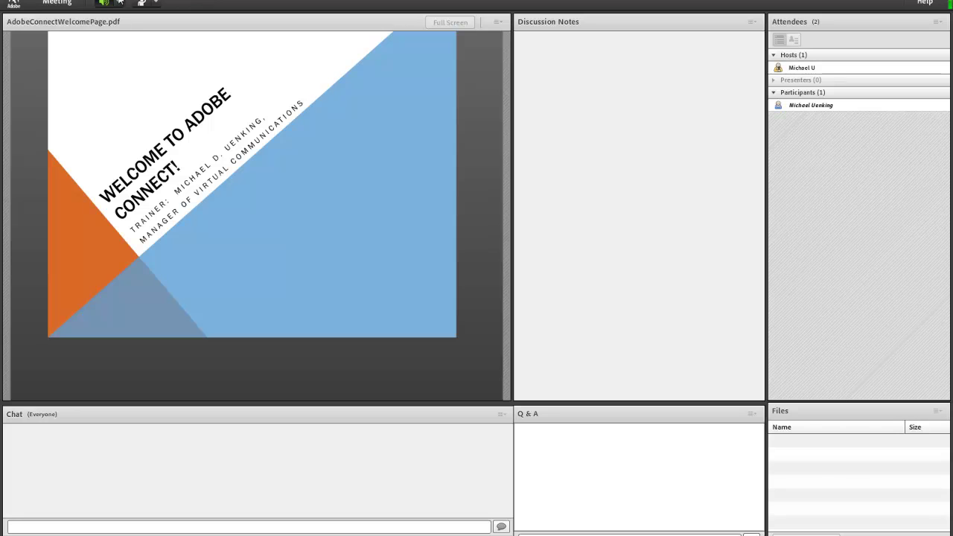
- Switch to the host's meeting window and enable the microphone for the participant in the Attendees list
click(857, 105)
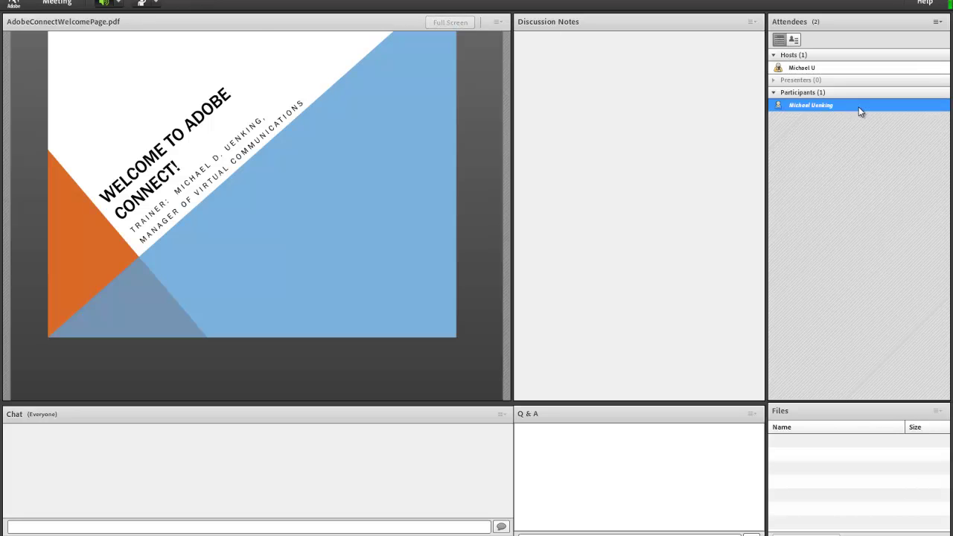
drag(857, 105, 833, 105)
click(373, 386)
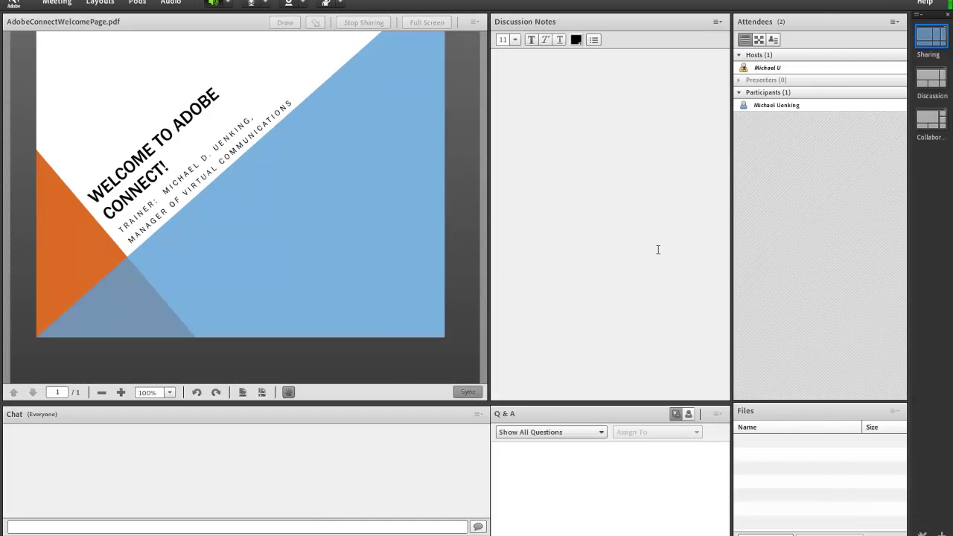
click(890, 108)
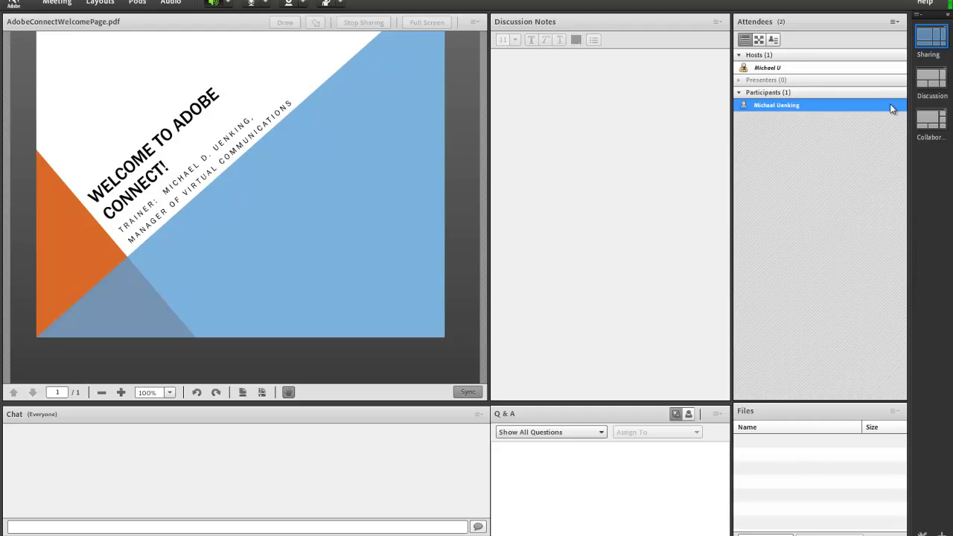
click(703, 111)
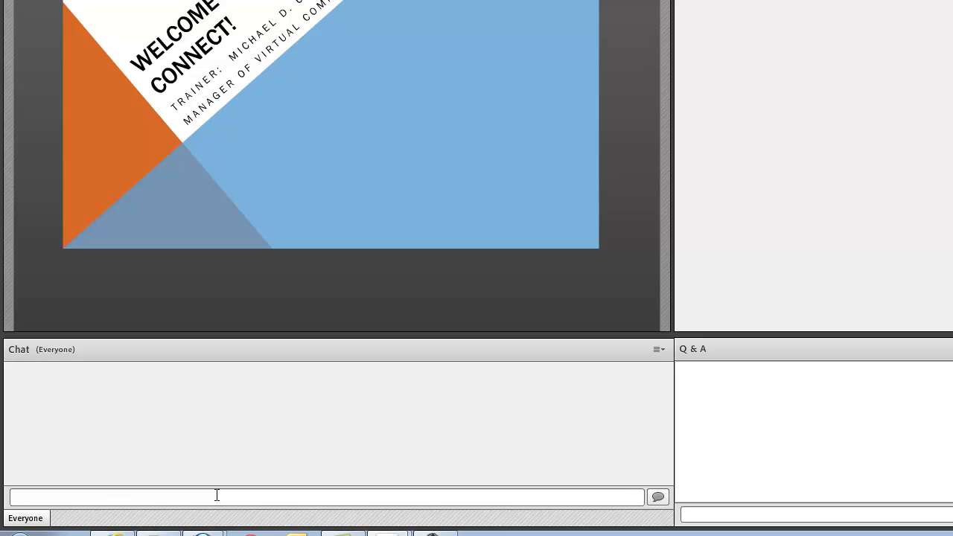
- Send a chat message to everyone that says hello and gives the participant's full name
text(Hello everyone my name is Michael Uenking)
key(Return)
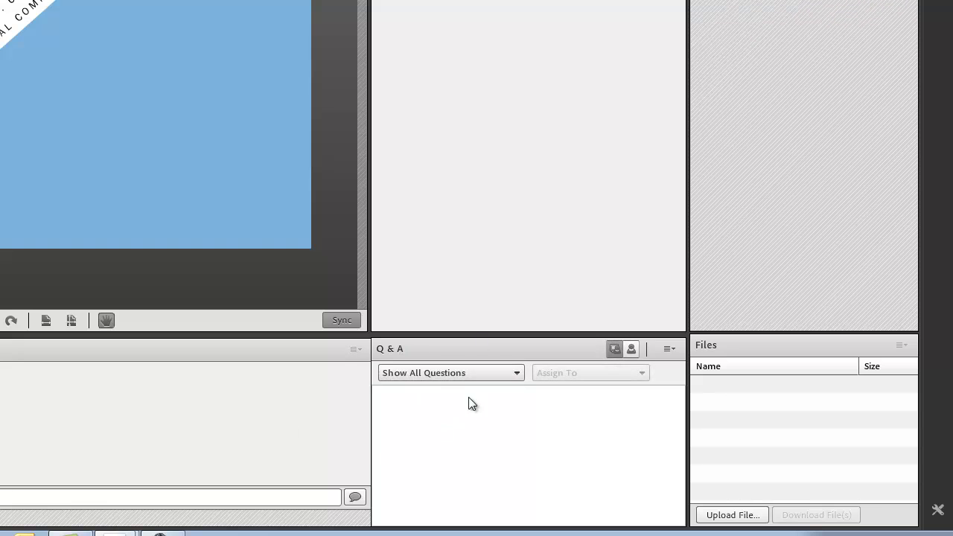
- Look at the question filter options in the host's Q & A pod without changing the filter
click(517, 377)
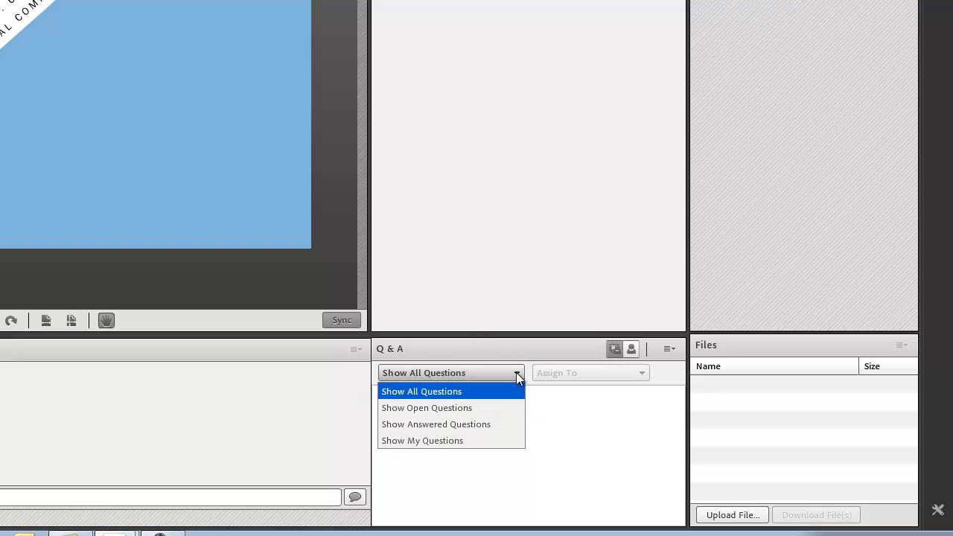
click(512, 348)
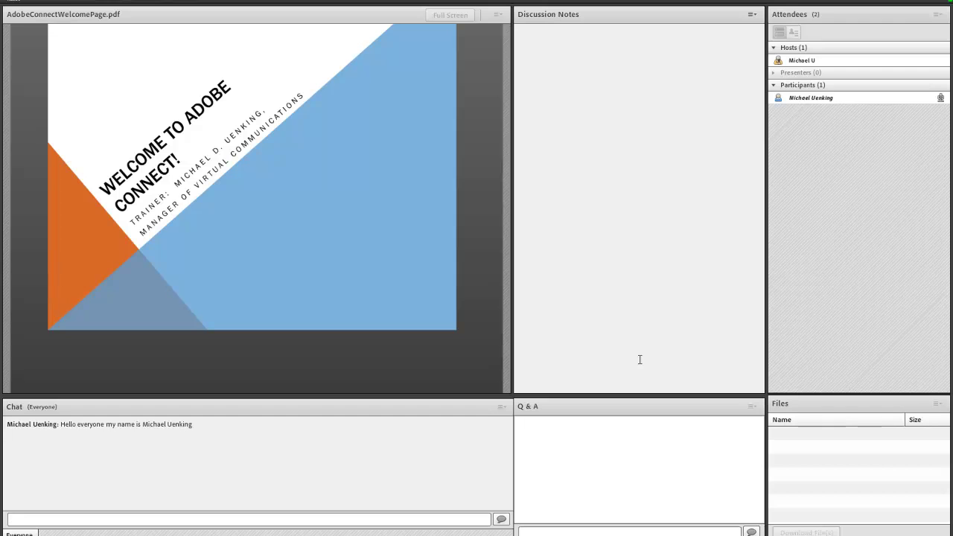
- Start a private chat with the meeting host from the participant's Attendees list
click(917, 62)
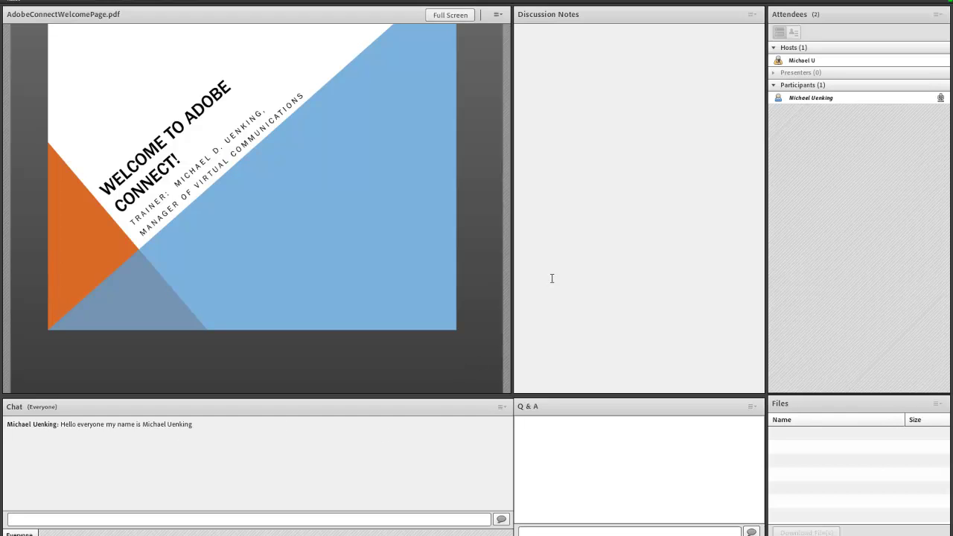
click(782, 62)
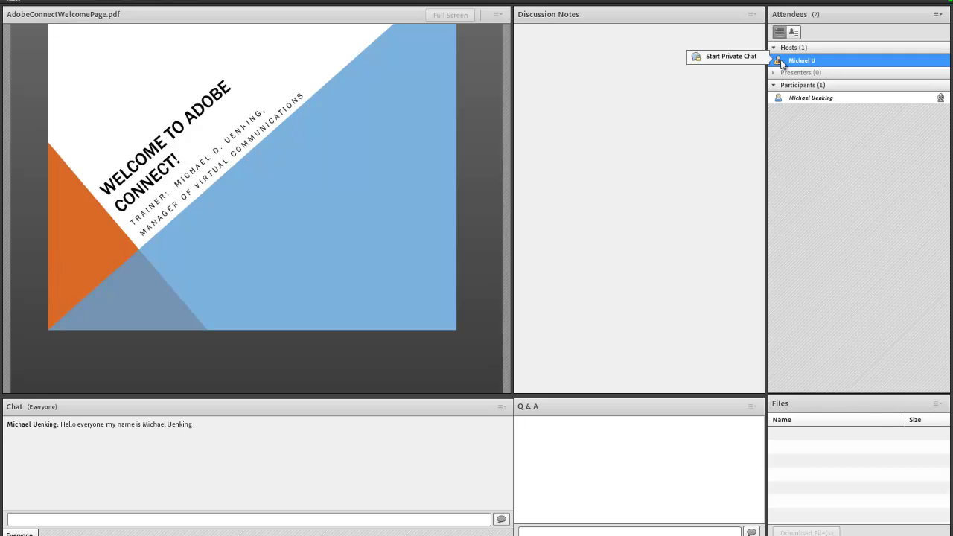
click(794, 147)
click(796, 98)
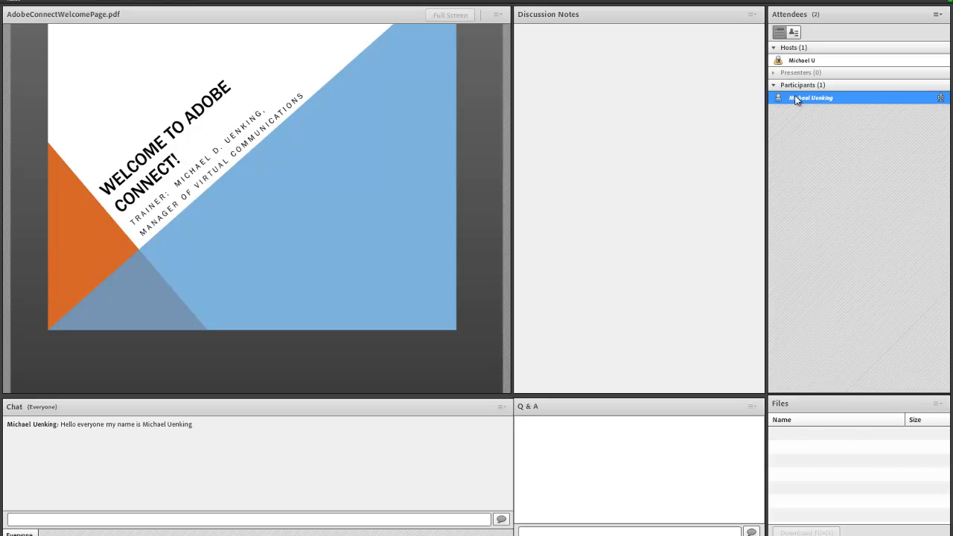
click(797, 61)
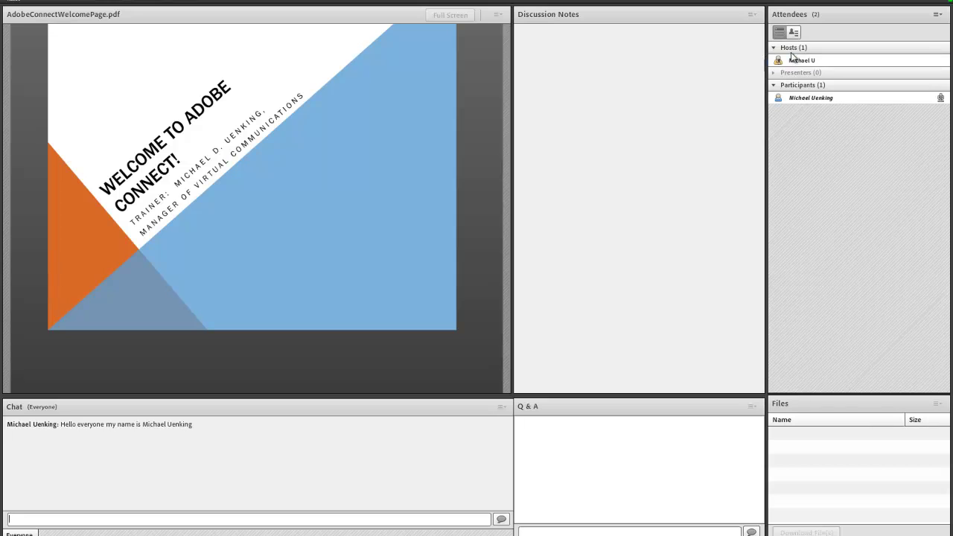
mouse_move(793, 62)
click(753, 57)
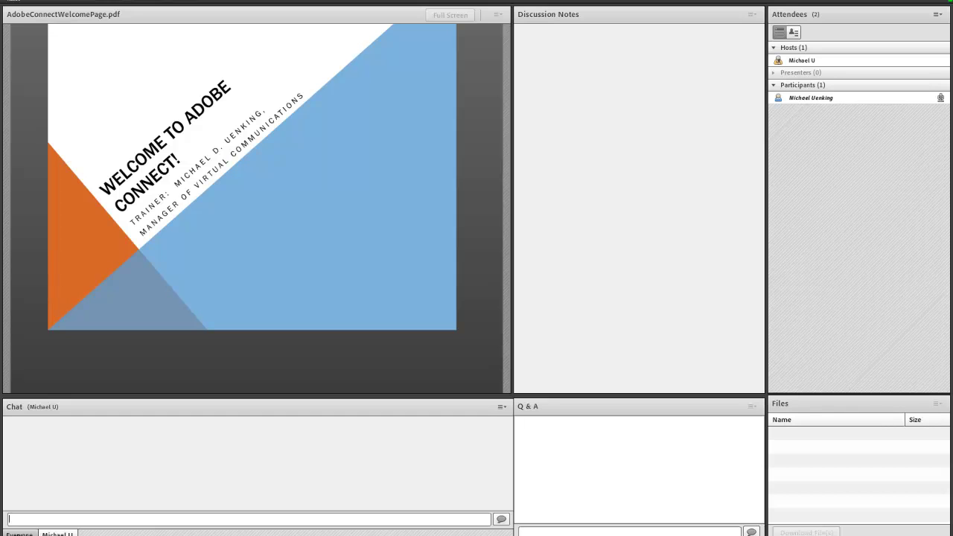
- Send the host a private message greeting them by name, introducing the participant and ending with "I am having fun learning Adobe Connect."
click(20, 534)
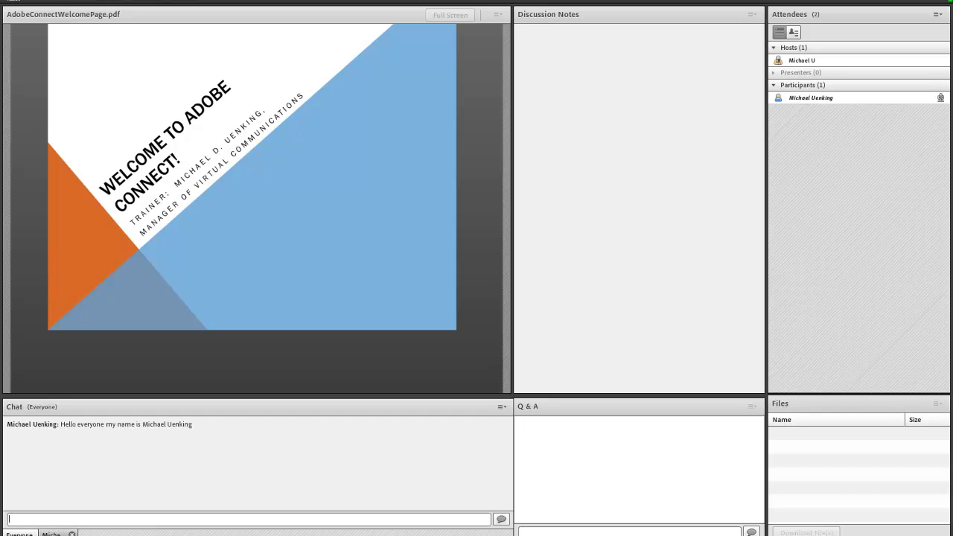
click(56, 534)
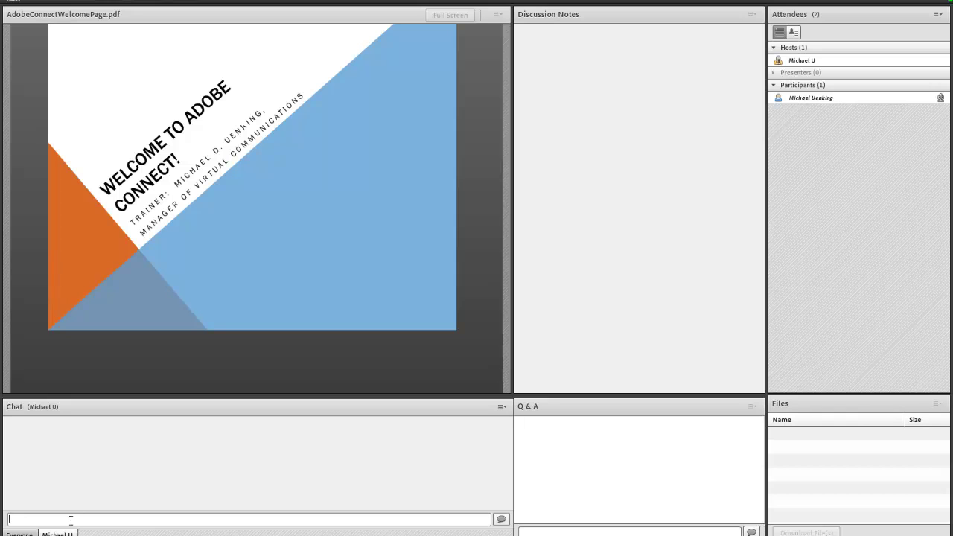
text(Hello Michael.  This is Michael.  I am having fund)
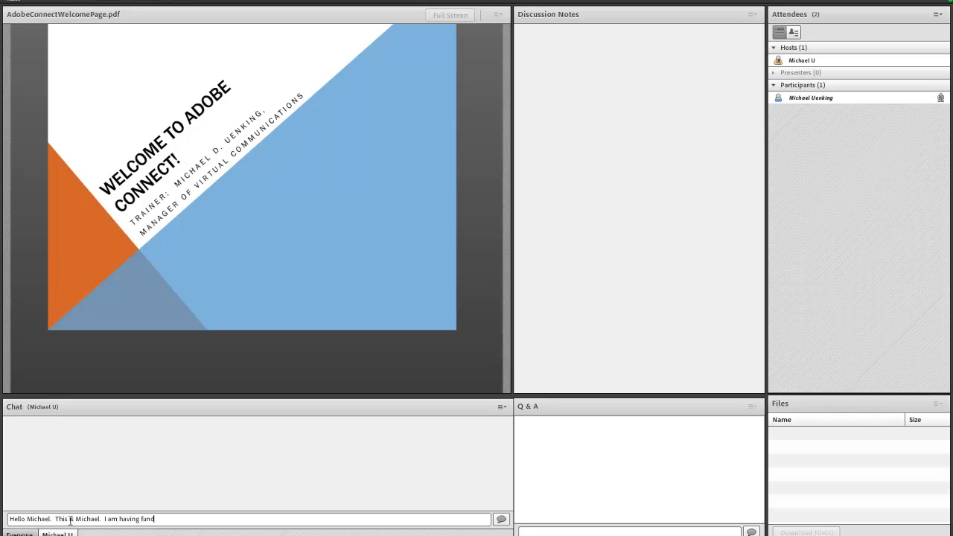
key(BackSpace)
text(learning)
text( Adobe Conn)
text(ect)
text(.)
key(Return)
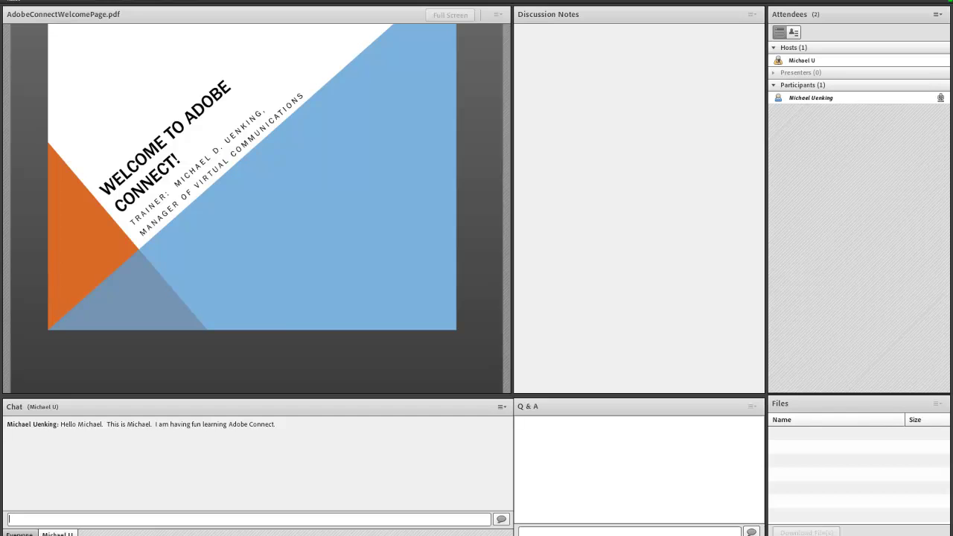
- Reply "I am glad." to the private chat from the host's window and return to the participant's Everyone chat
click(20, 534)
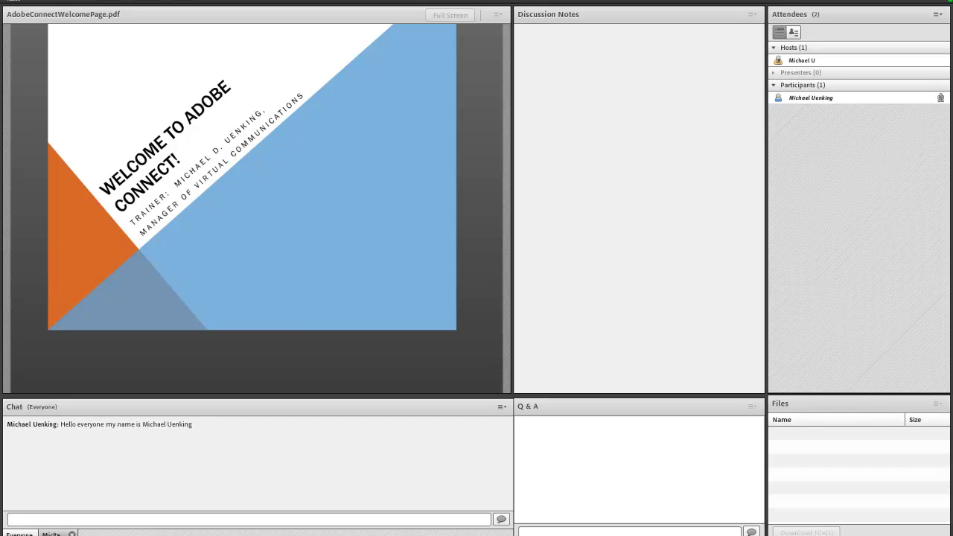
click(52, 534)
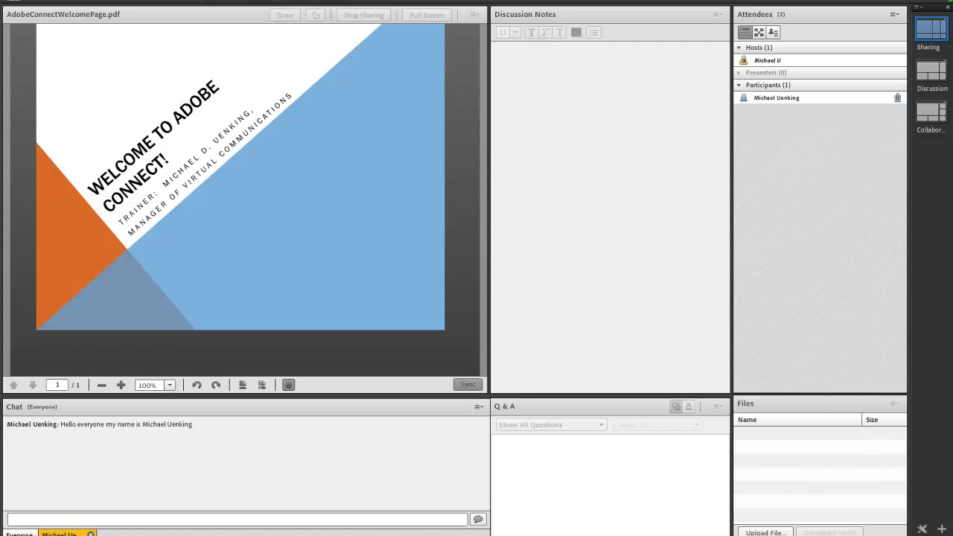
click(61, 534)
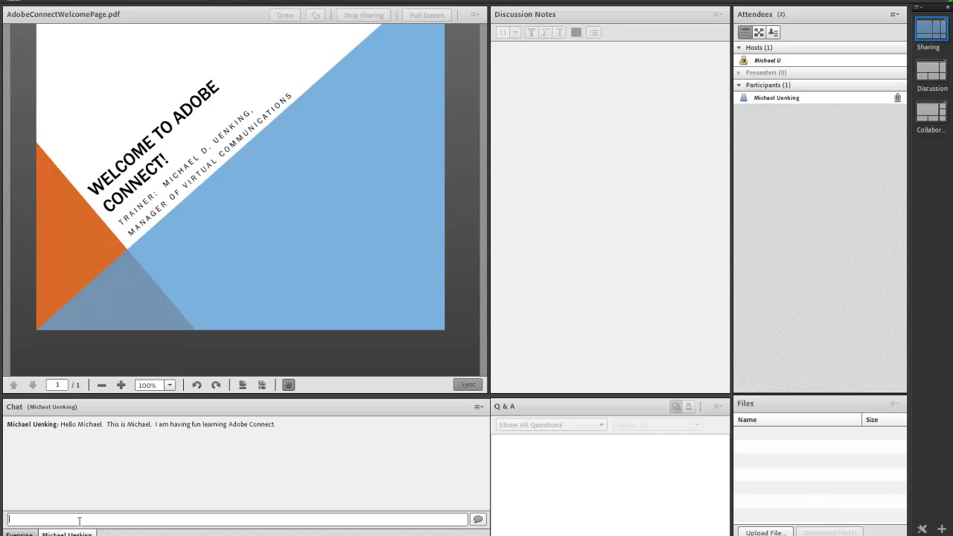
text(m glad.)
key(Return)
key(alt+Tab)
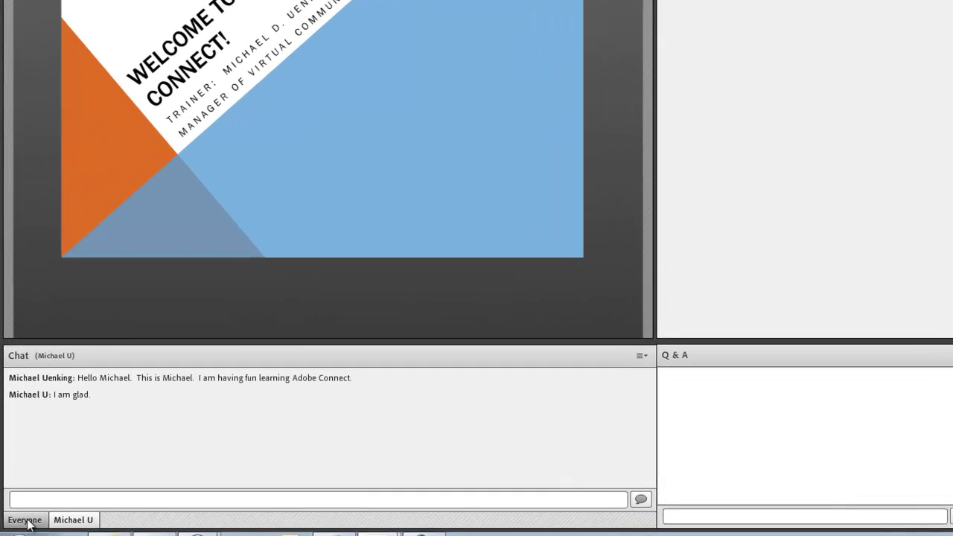
click(25, 520)
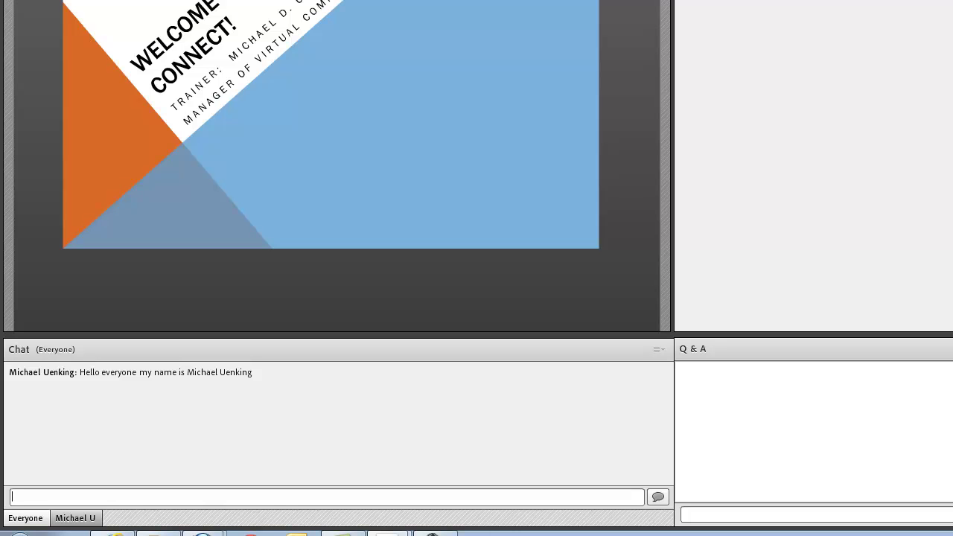
- Show the breakout room view in the host's Attendees pod and move the participant to Breakout 1
click(379, 500)
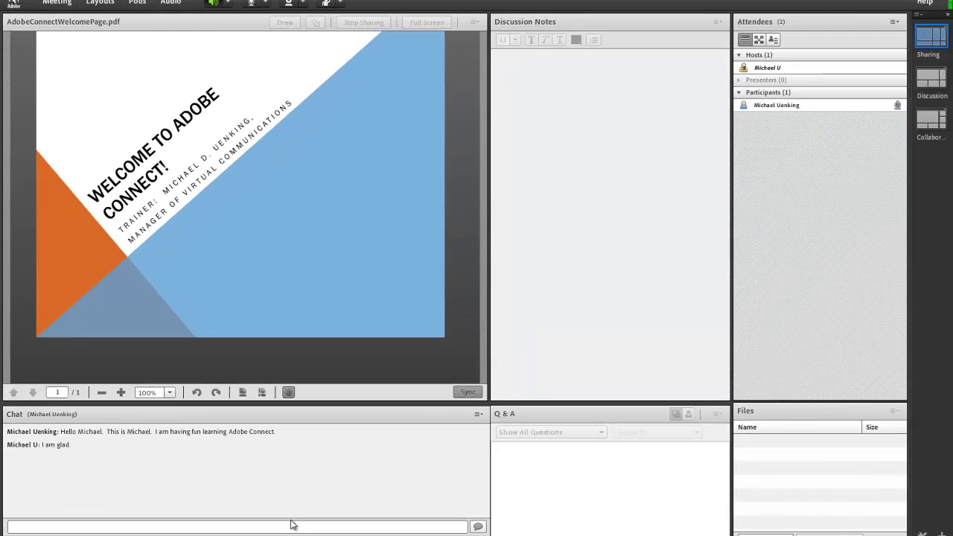
click(842, 108)
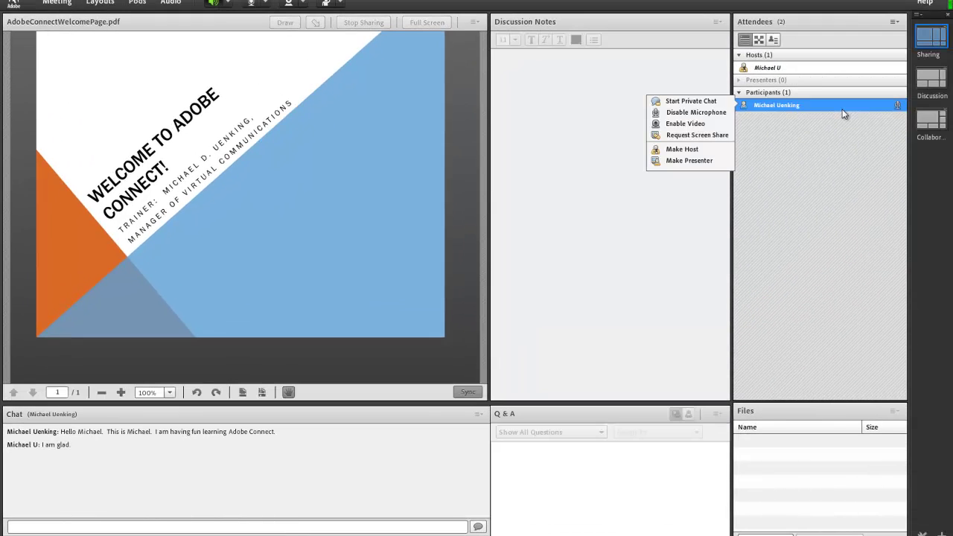
click(759, 39)
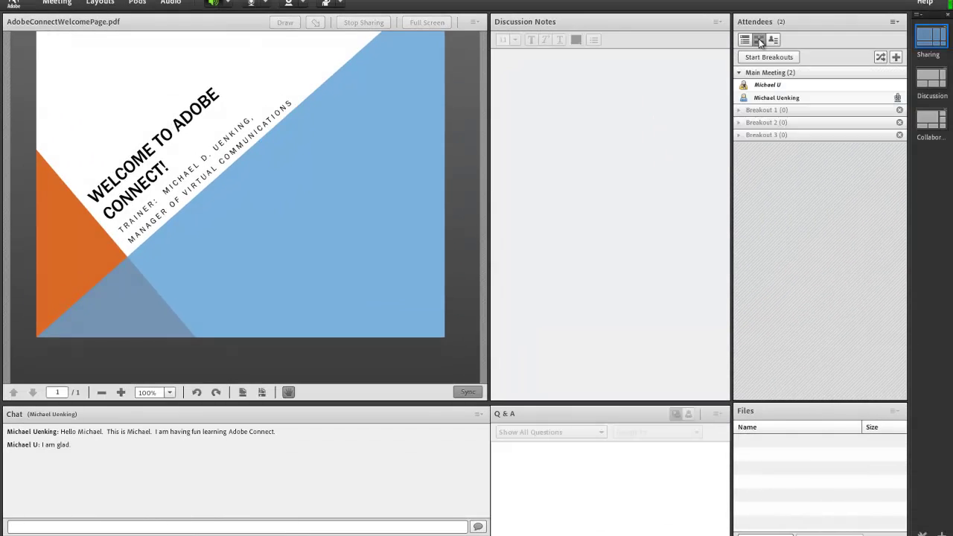
click(776, 103)
mouse_move(776, 101)
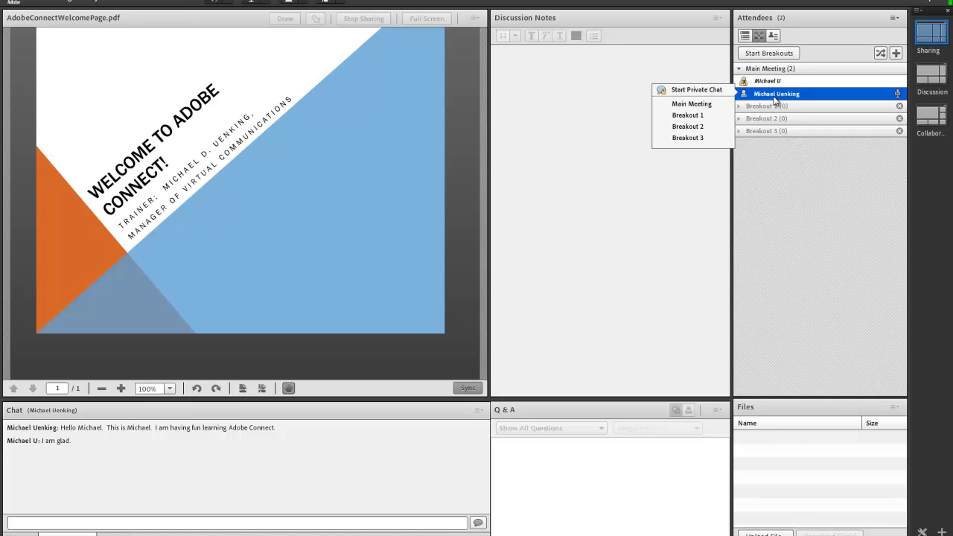
mouse_move(774, 102)
mouse_down()
mouse_move(762, 96)
mouse_move(772, 108)
mouse_up()
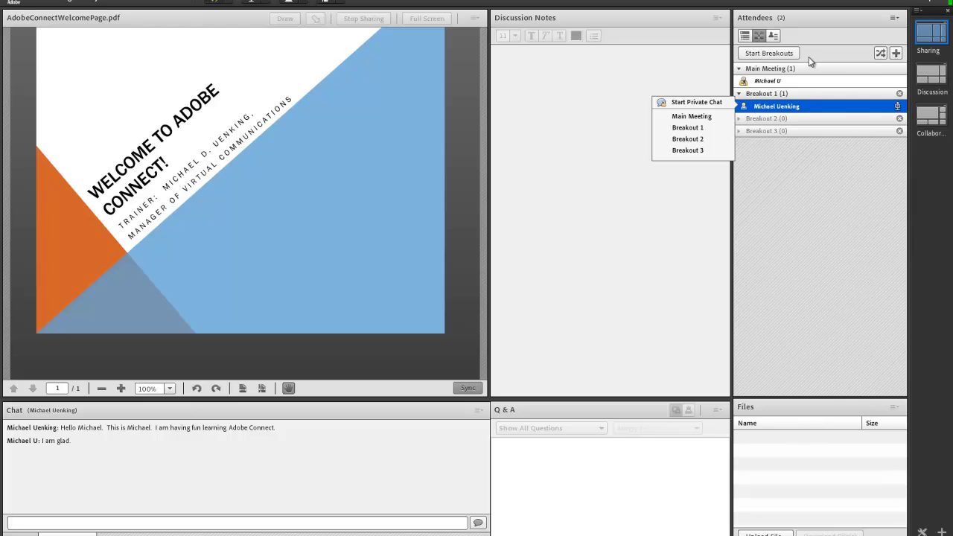
- Start the breakout session and move the host into Breakout 1
click(773, 54)
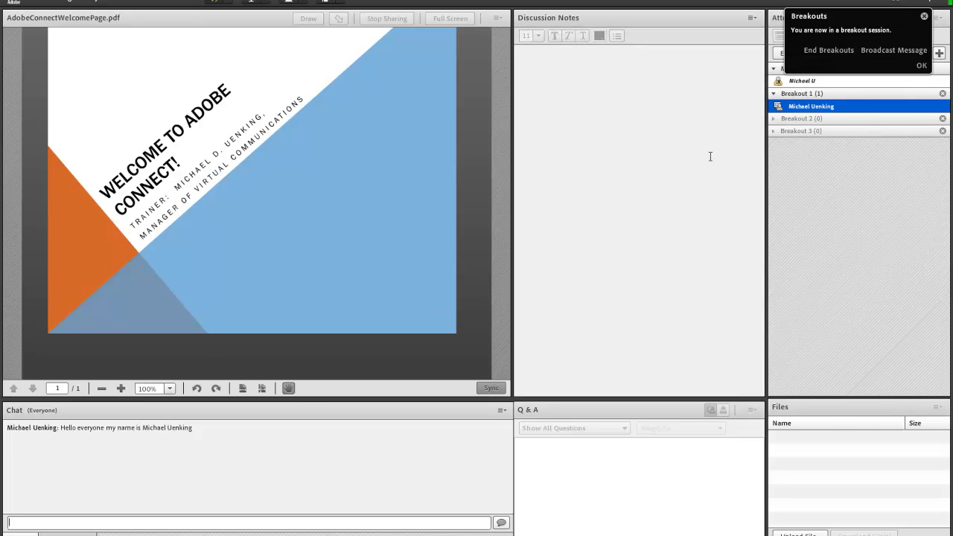
click(827, 82)
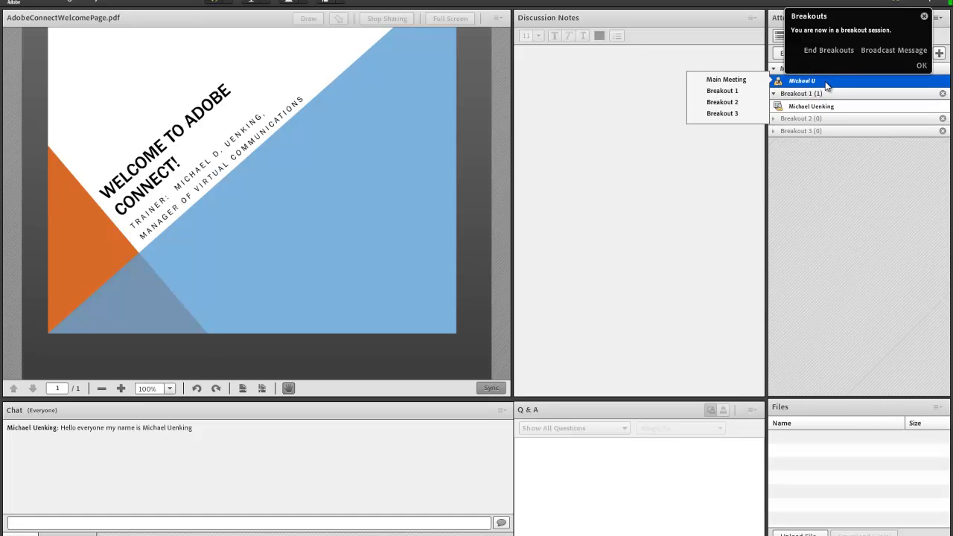
click(725, 90)
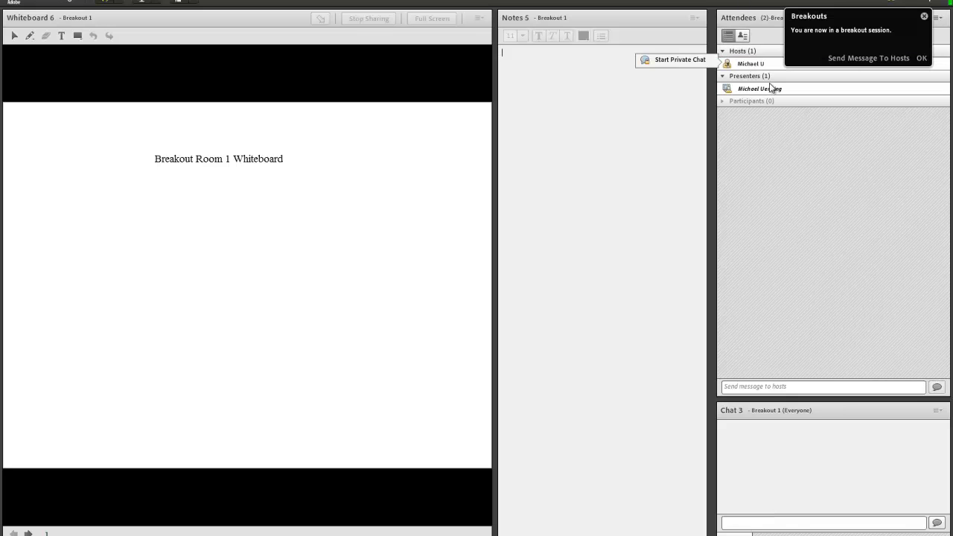
- End the breakout session from the host's window to bring everyone back to the main meeting
click(566, 55)
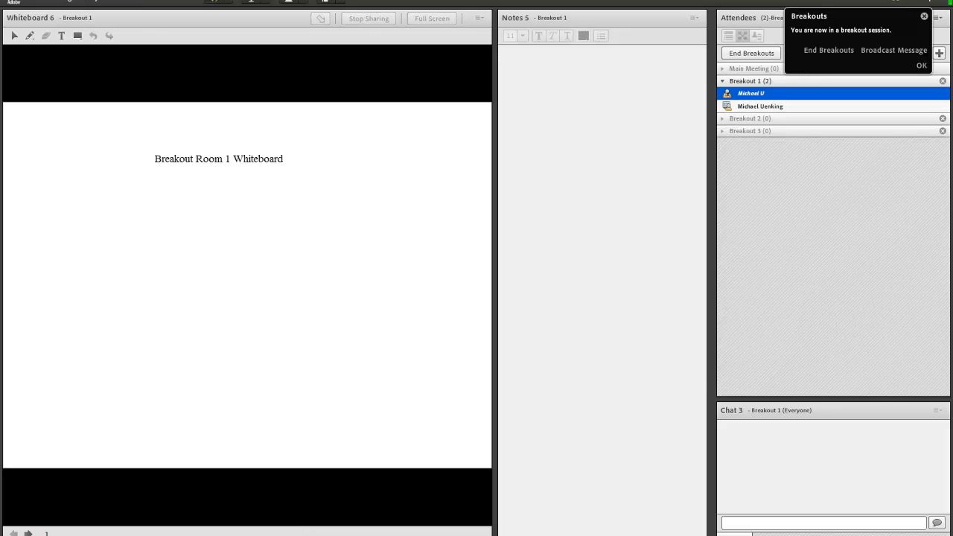
click(816, 51)
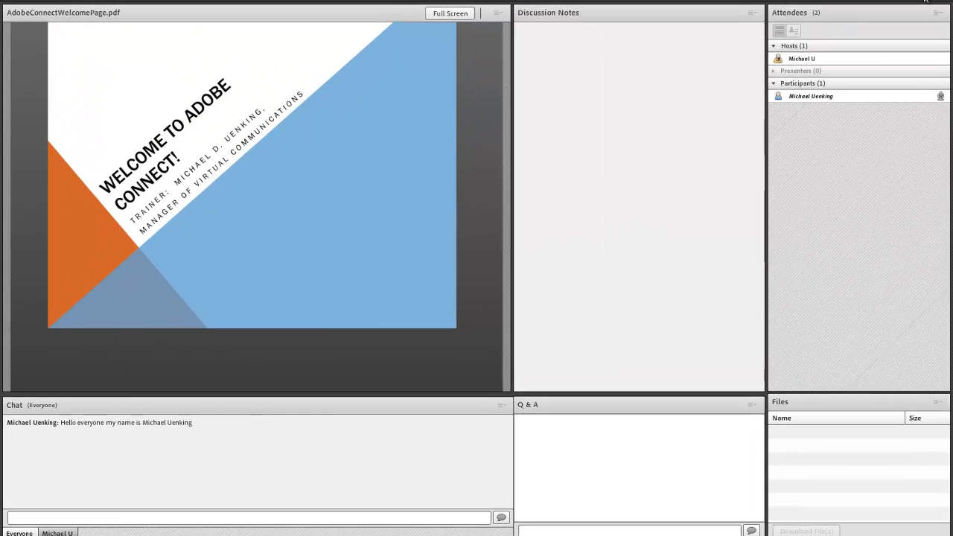
- End the meeting for all attendees from the host's window, keeping the default closing message
click(927, 2)
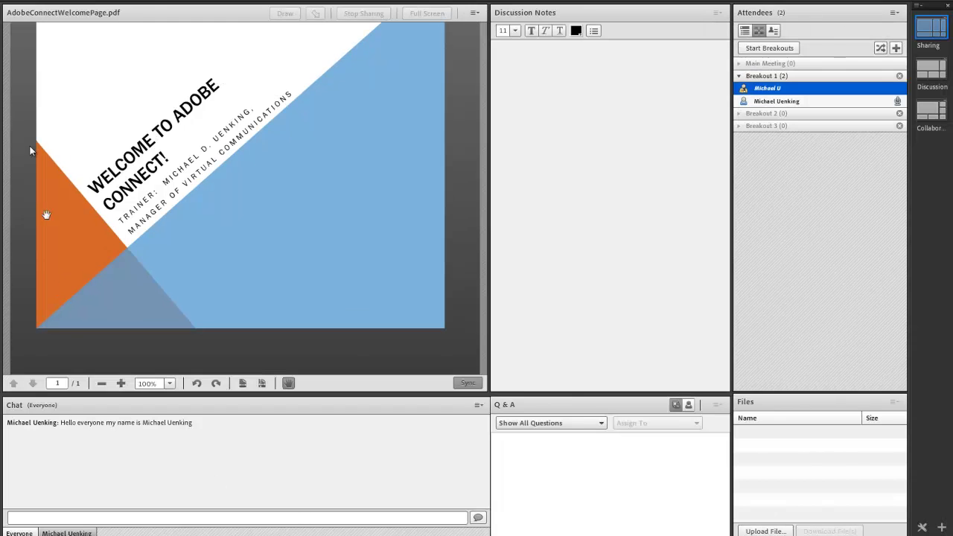
click(64, 3)
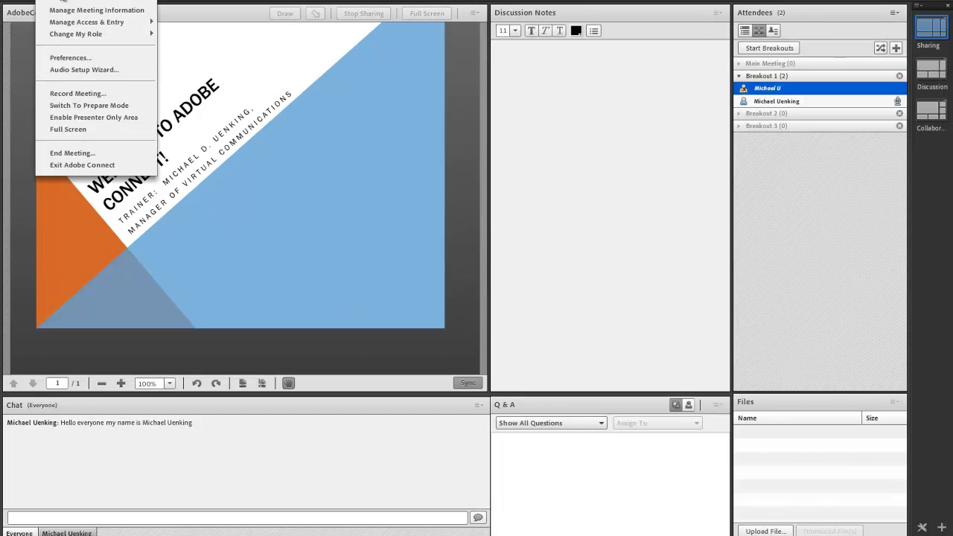
click(77, 156)
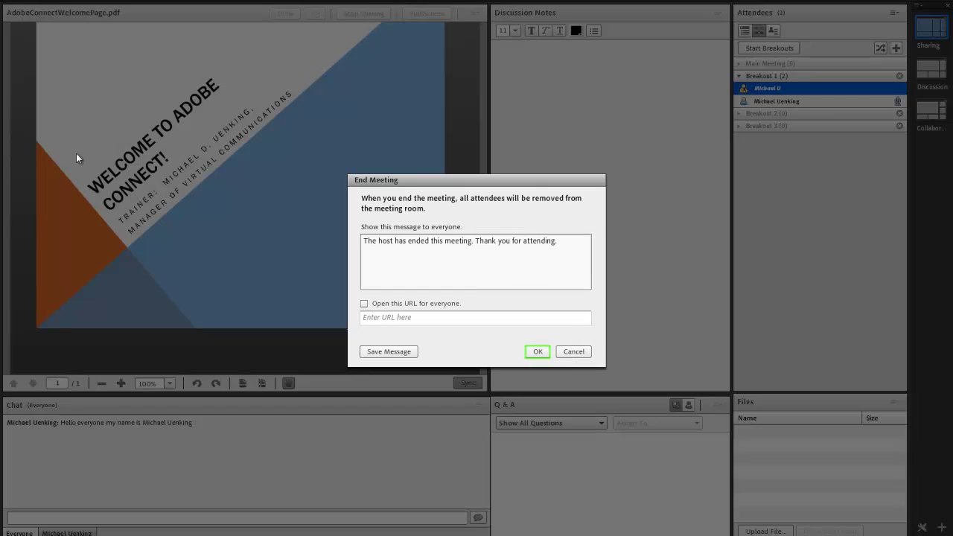
click(538, 352)
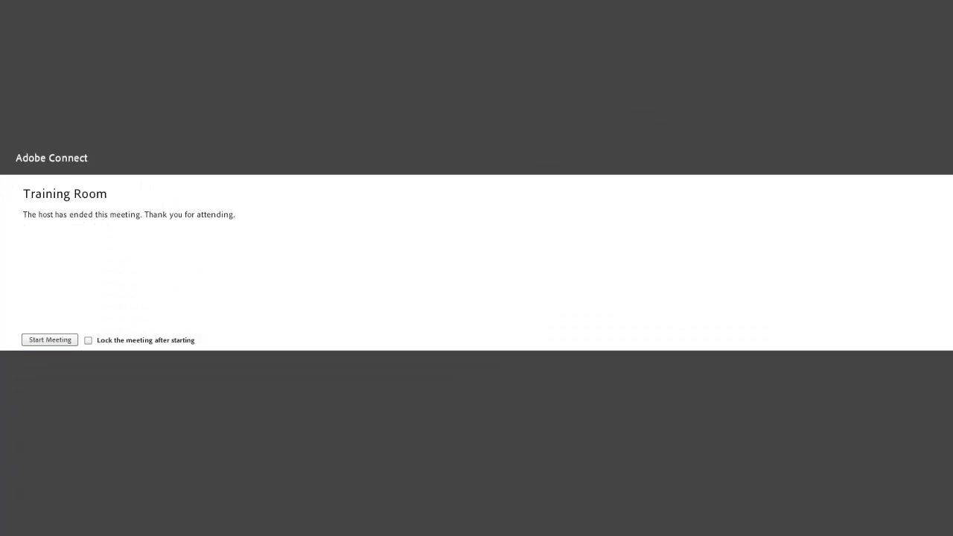